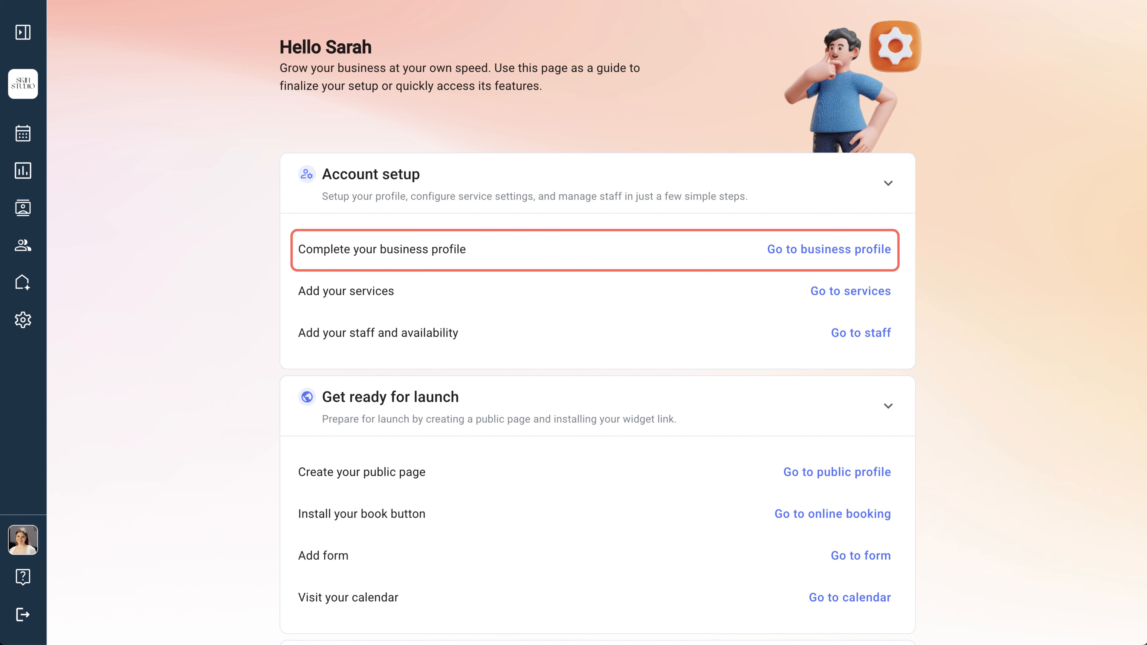
Step: Open the business profile and upload a business logo image from the device
left_click(838, 248)
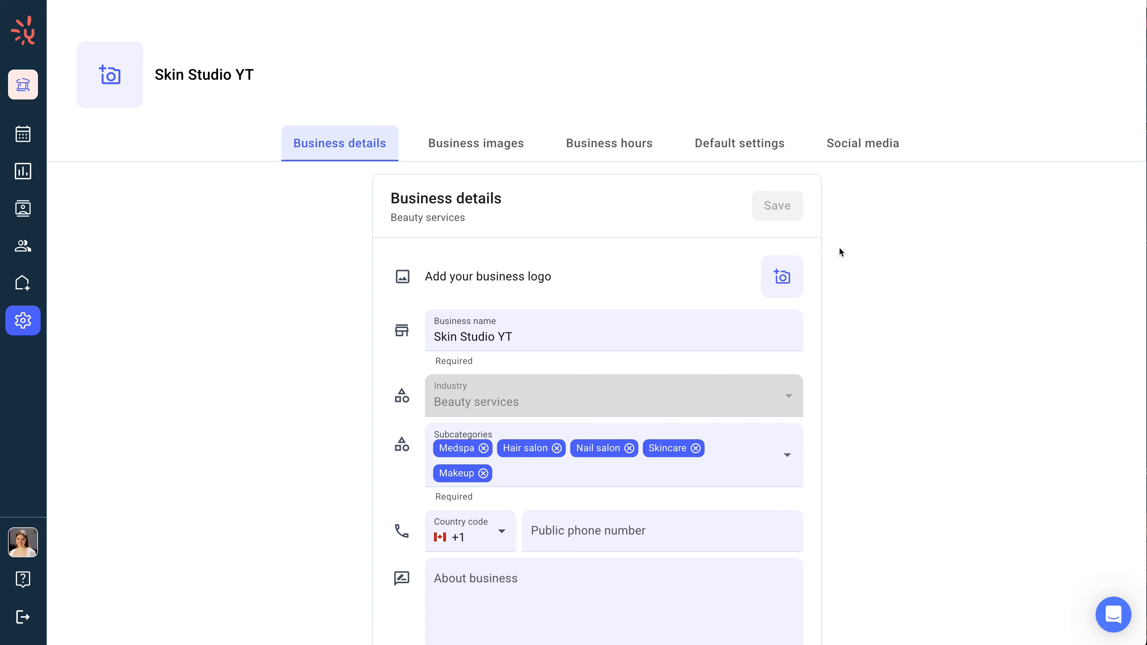
left_click(792, 272)
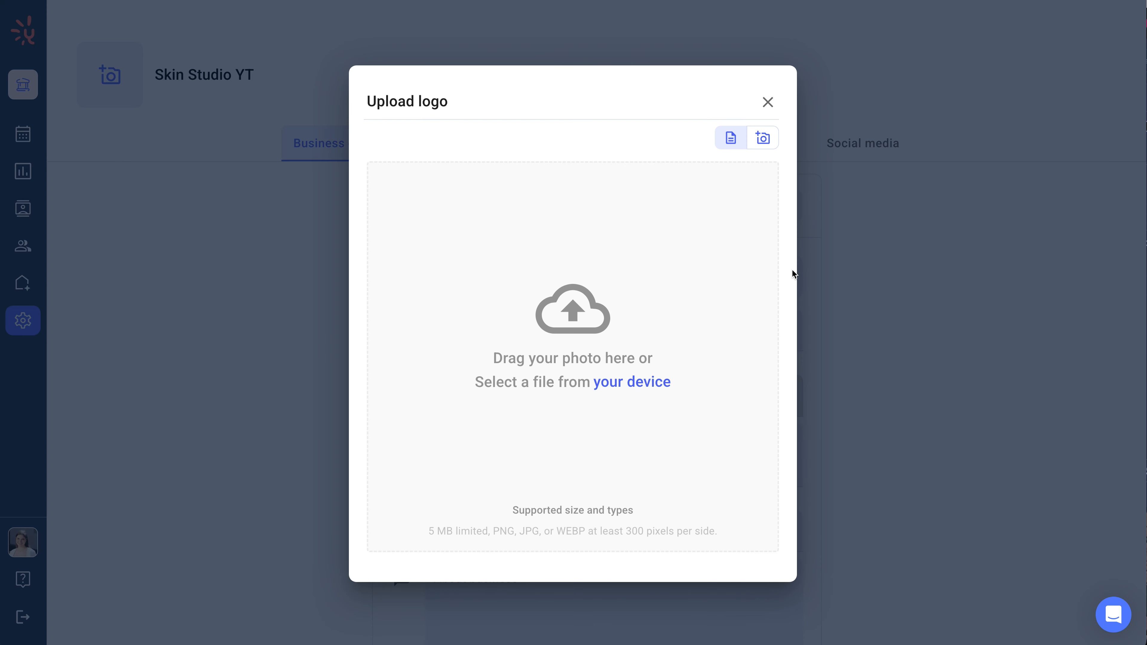
left_click(635, 386)
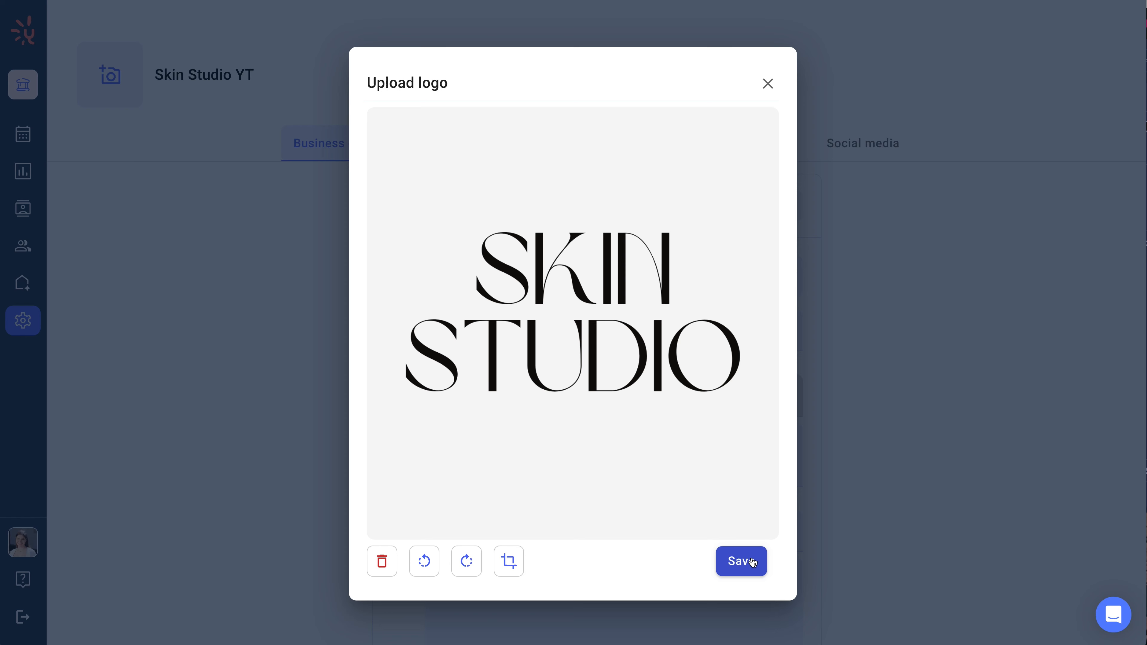
left_click(751, 557)
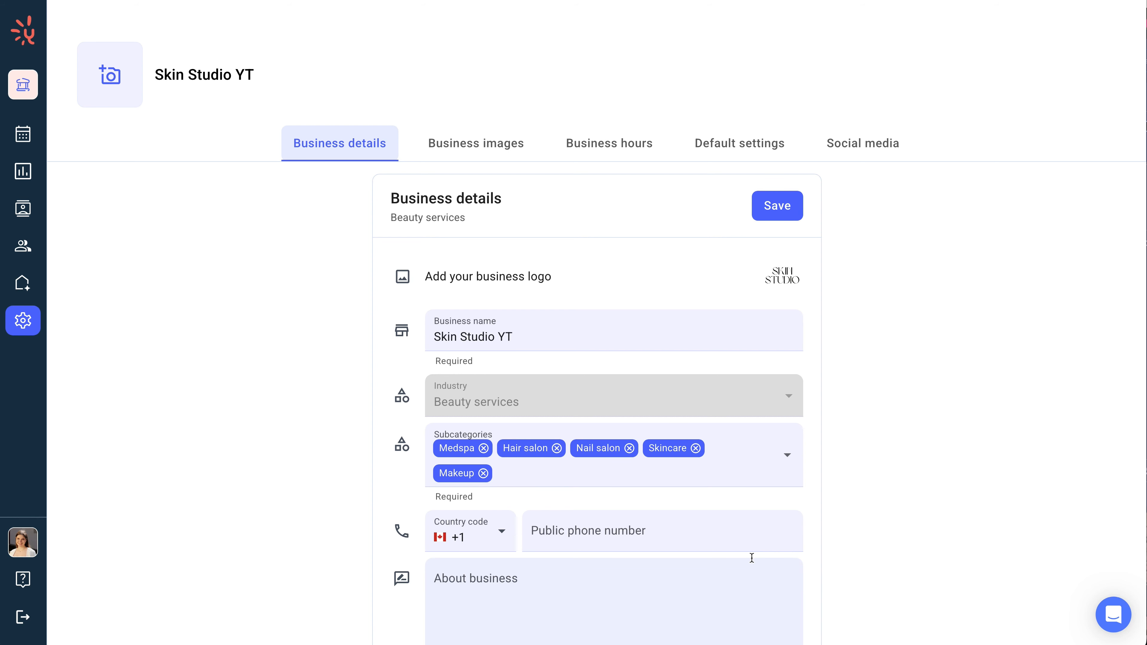
Step: Enter the business's public phone number in the business details
scroll(751, 558, "down", 3)
left_click(744, 402)
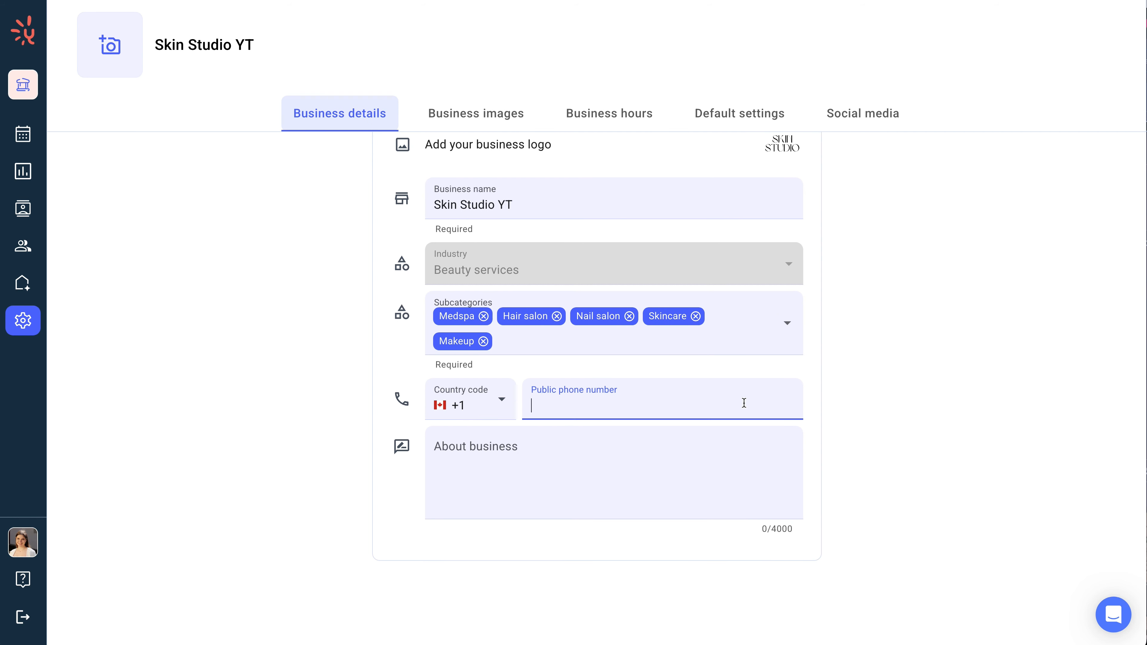
Step: Paste a short description of the skin studio into About business and save the business details
left_click(729, 440)
type("A modern skin studio offering personalized facials, advanced skincare treatments, and expert consultations for radiant, healthy skin.")
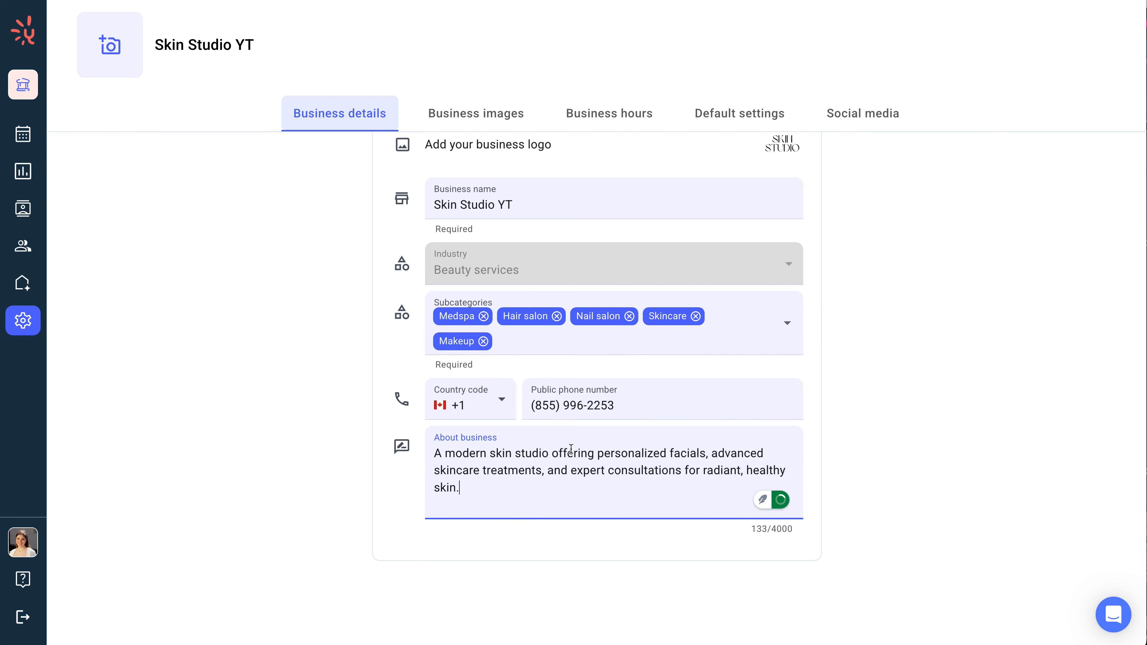
scroll(571, 449, "up", 1)
left_click(795, 216)
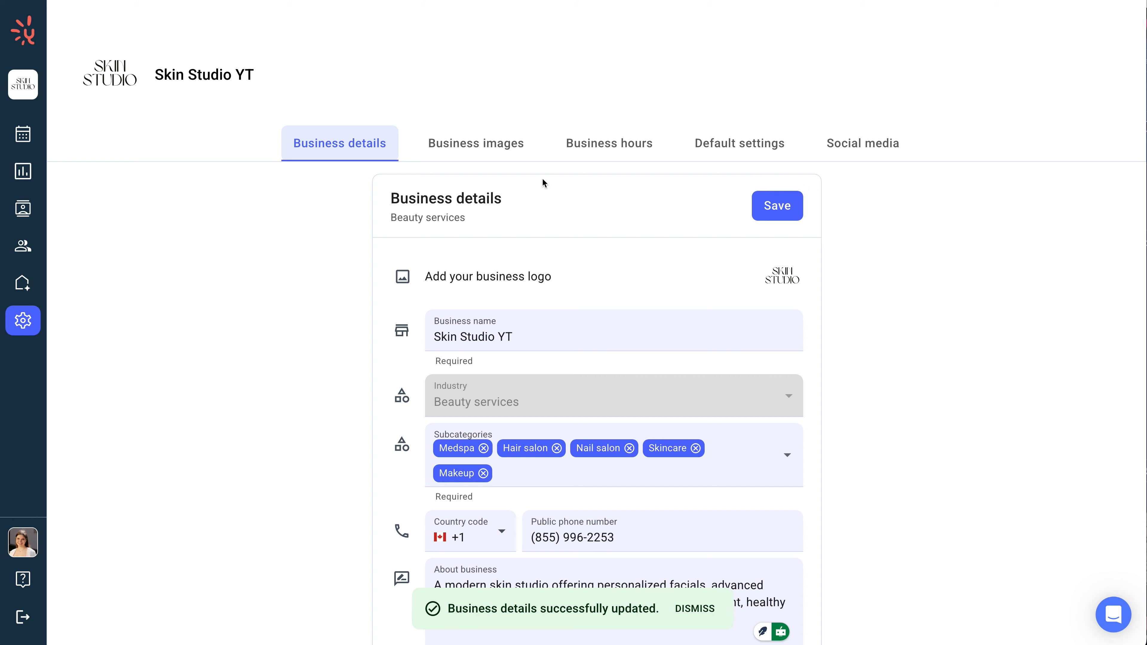
Step: Add Saturday and Sunday to the business hours, copy Monday's hours to all days, and save
left_click(513, 156)
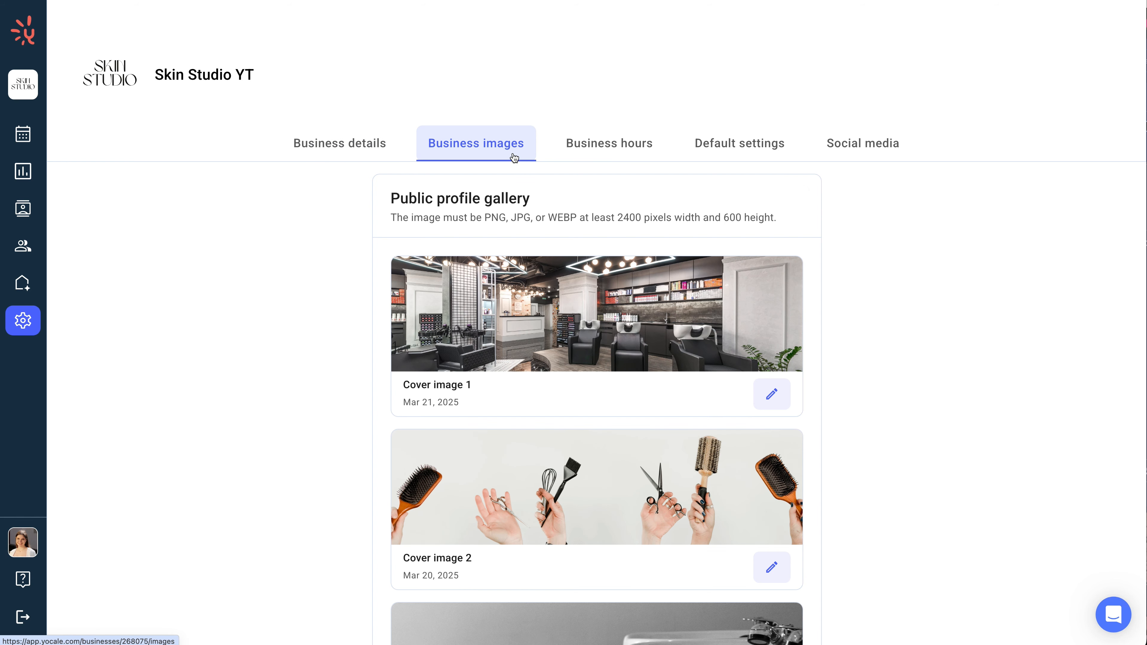
left_click(590, 149)
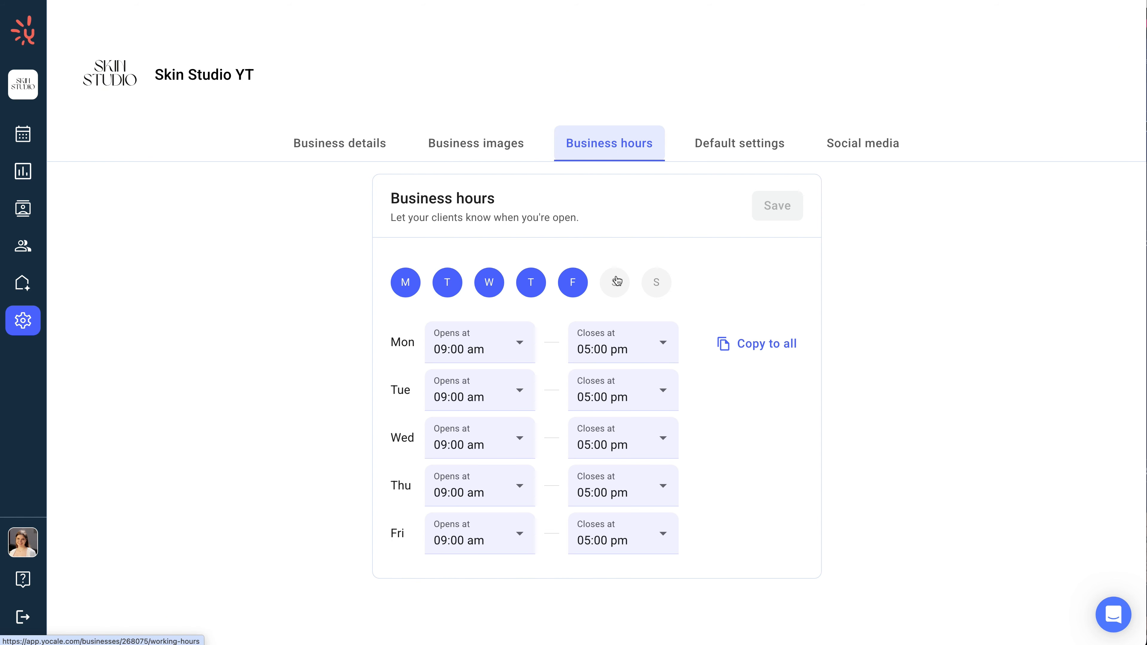
left_click(616, 281)
left_click(656, 283)
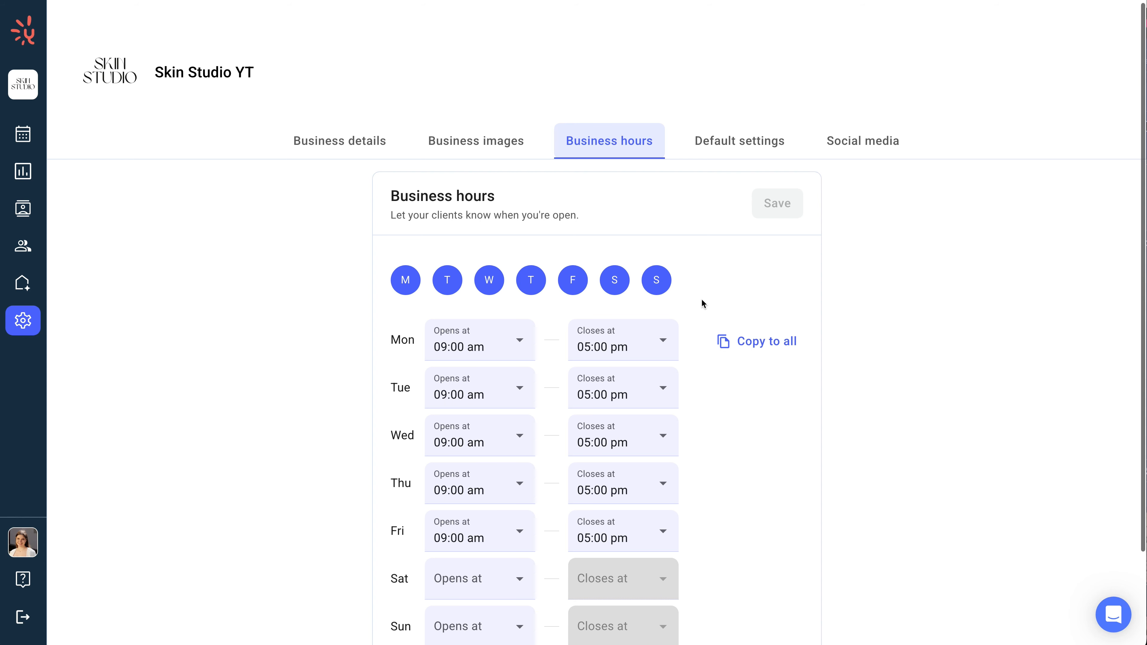
left_click(763, 342)
left_click(778, 209)
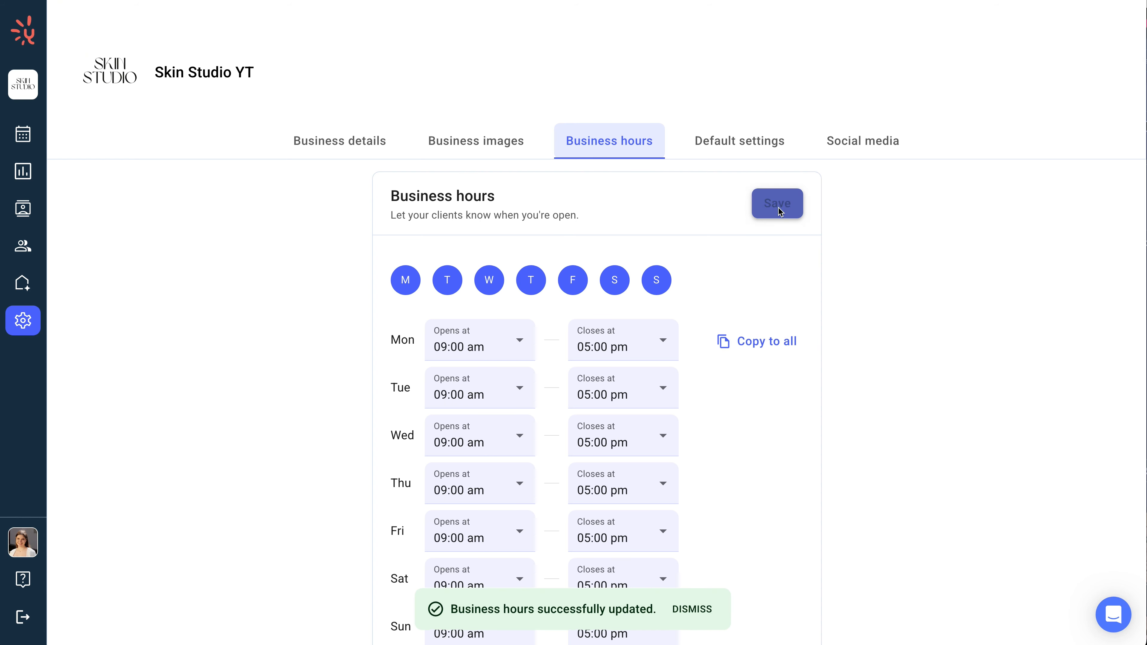
Step: Set the cancellation or change policy to 12 hrs before and save it for current and future staff
left_click(772, 153)
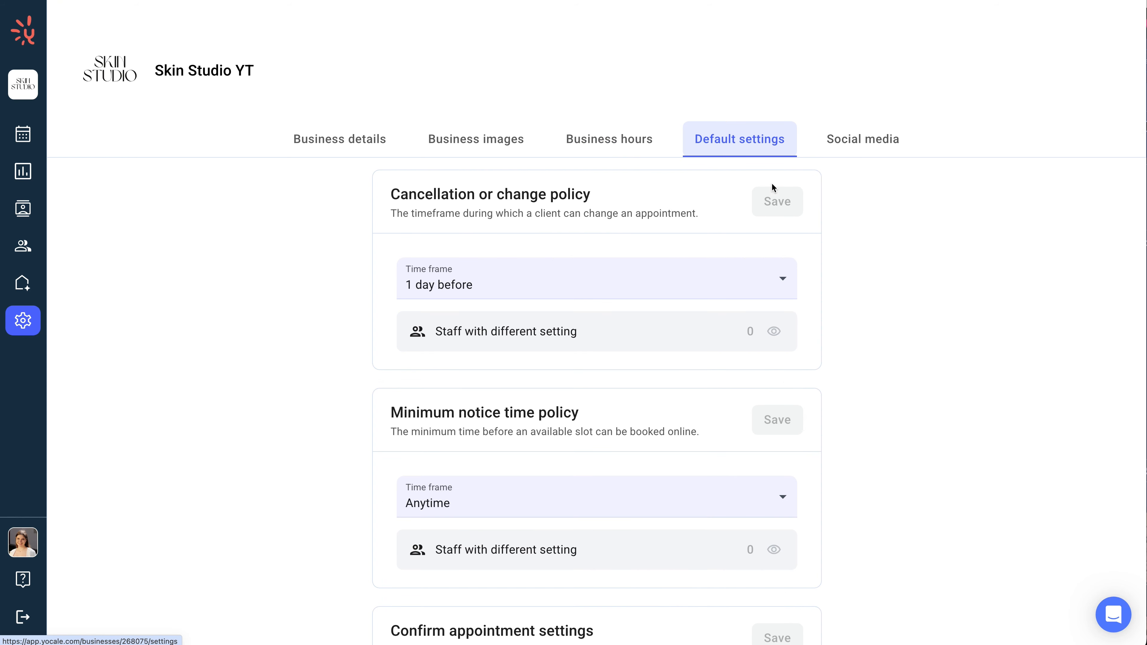
left_click(781, 280)
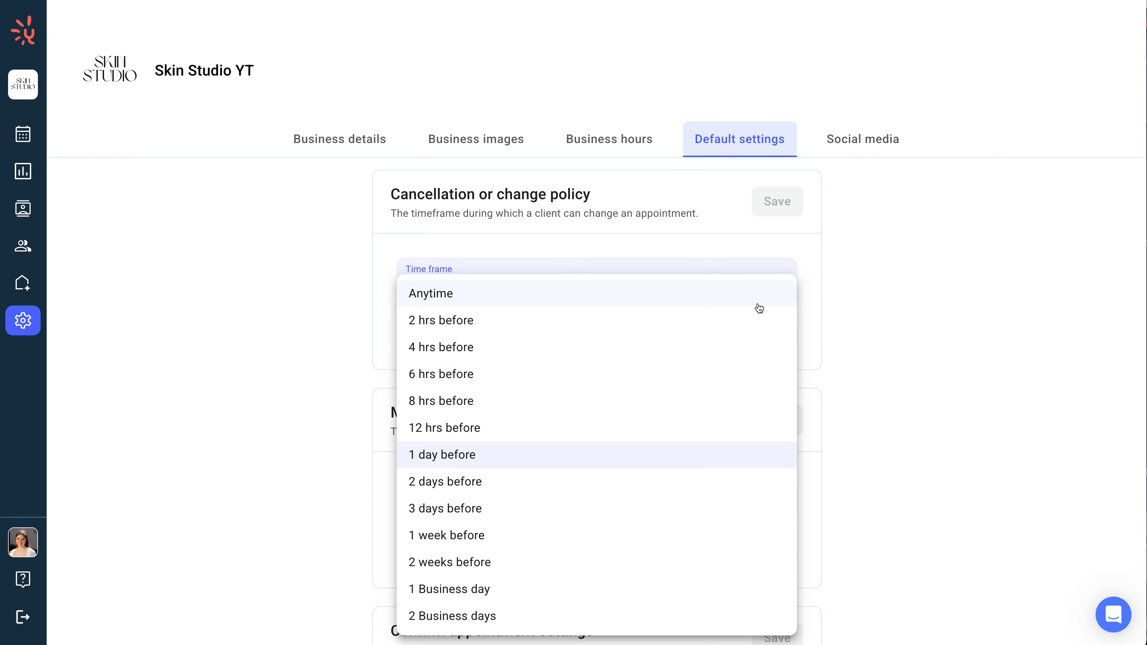
left_click(706, 425)
scroll(706, 422, "down", 1)
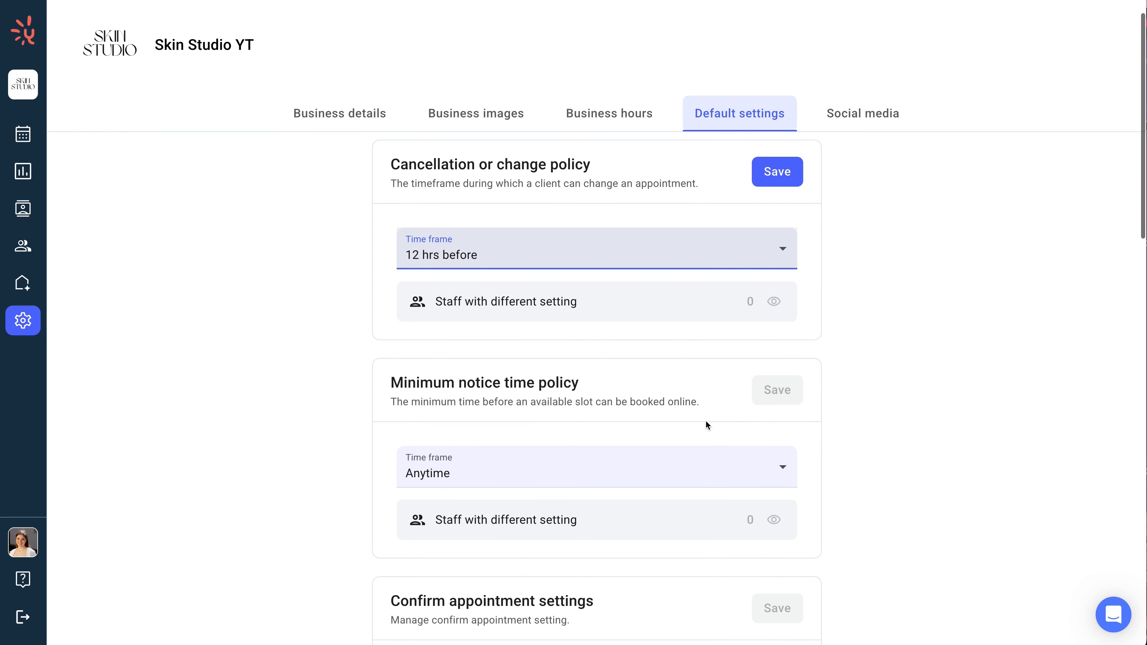
left_click(776, 168)
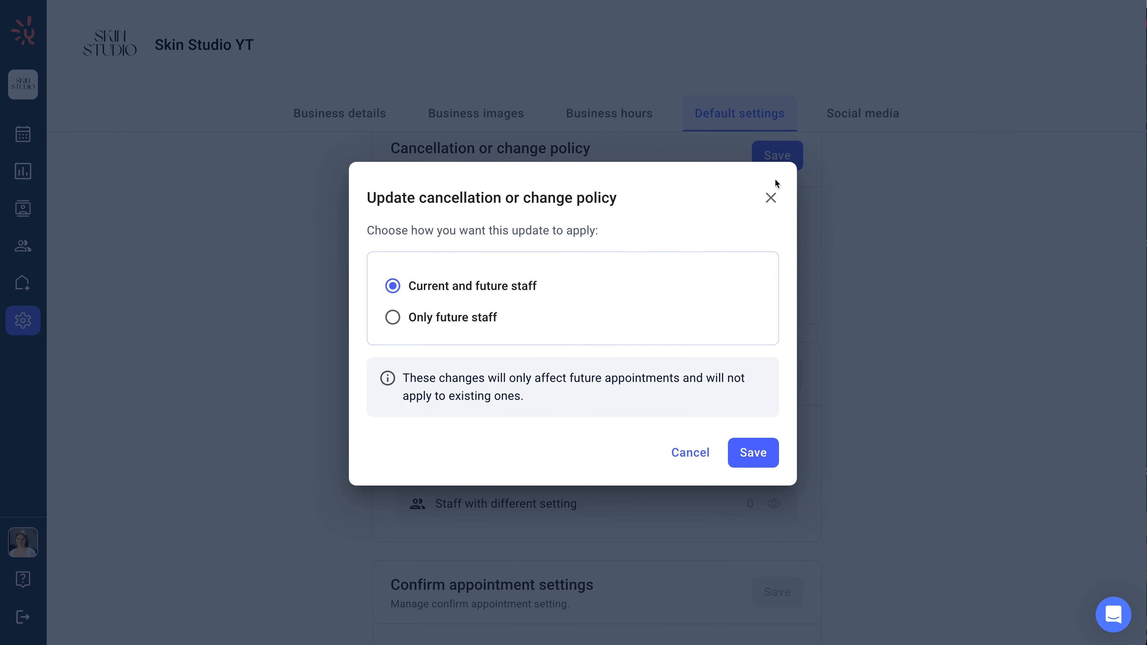
left_click(758, 451)
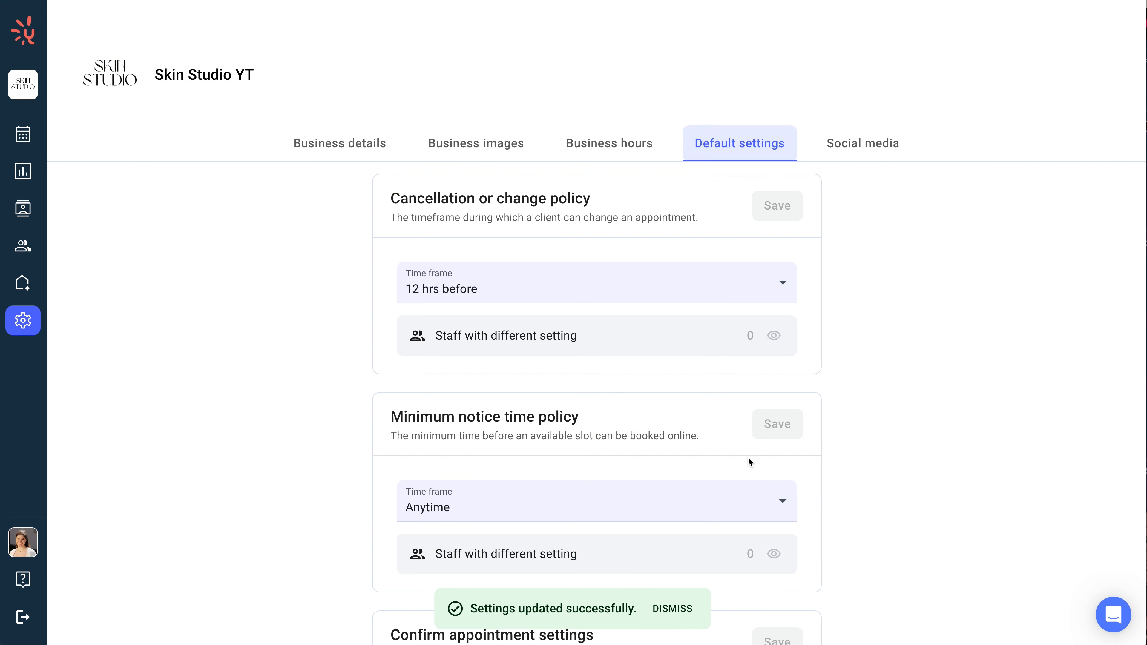
Step: Set the minimum notice time policy to 8 hrs before and save it
left_click(751, 498)
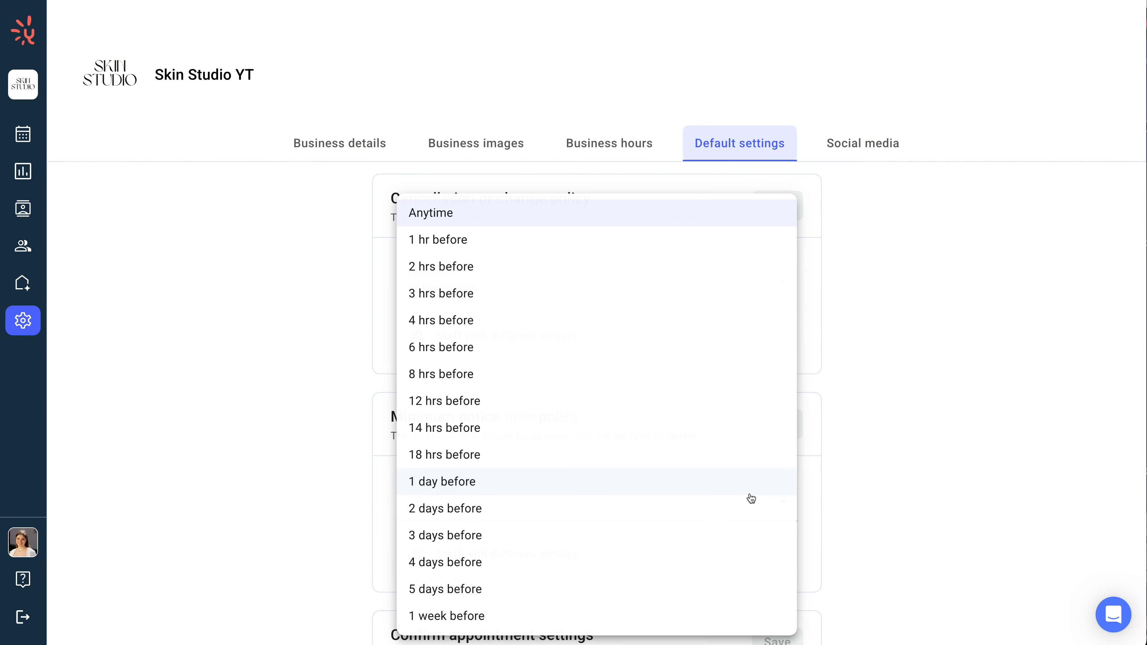
left_click(735, 379)
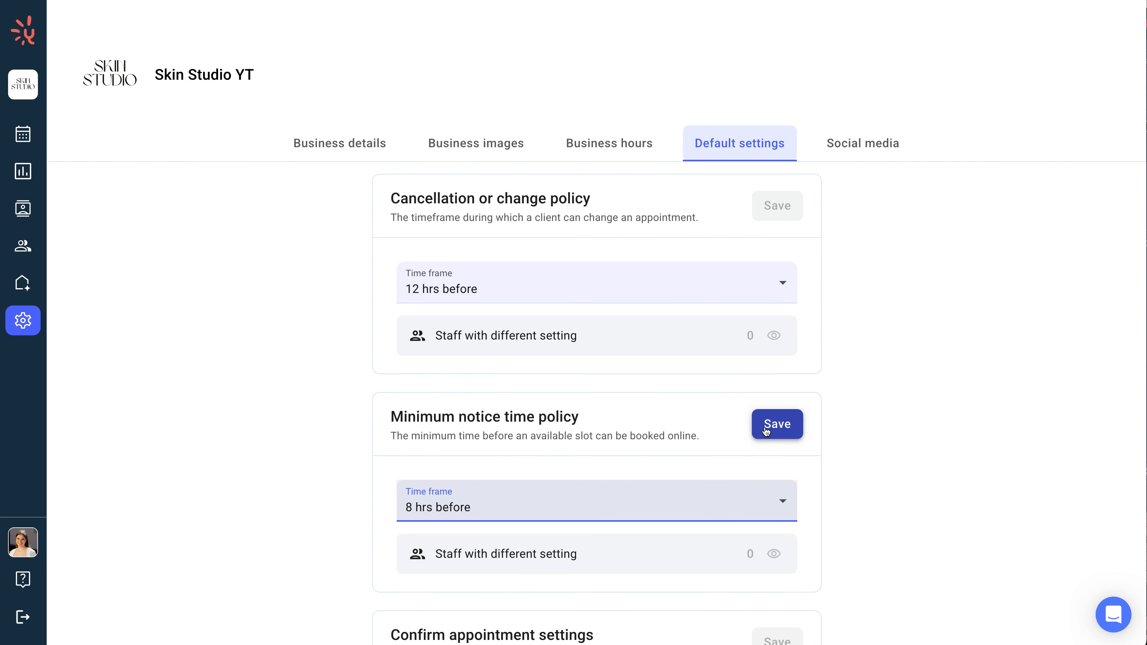
left_click(766, 431)
left_click(765, 426)
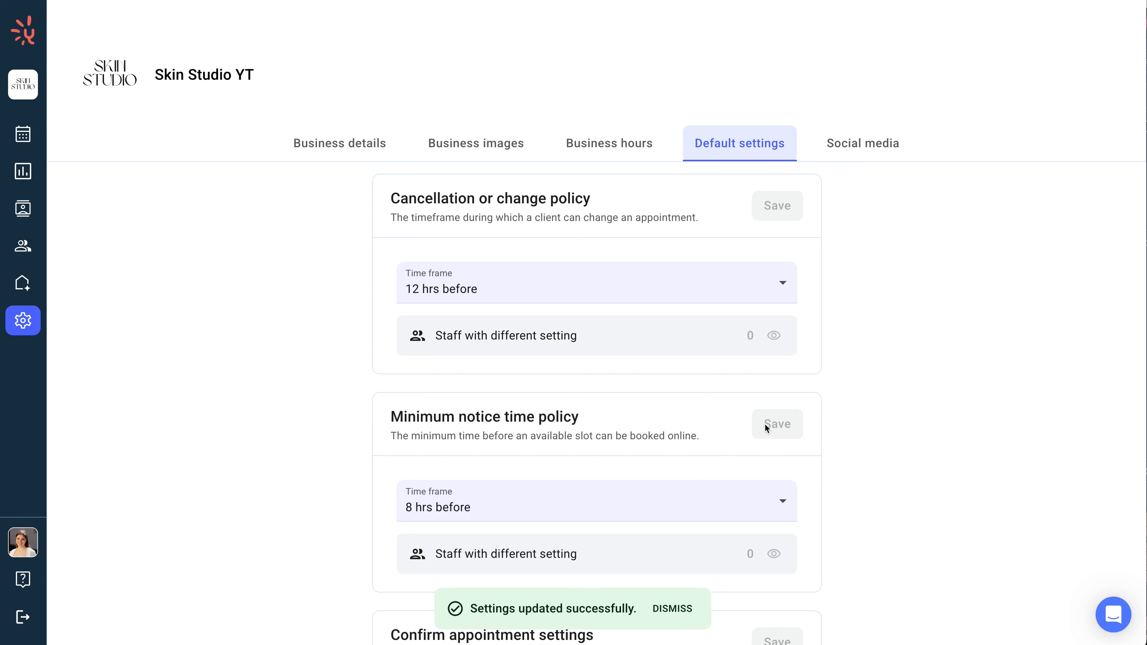
Step: Turn on the confirmation request in the appointment confirmation settings and save
scroll(766, 429, "down", 2)
scroll(765, 427, "down", 7)
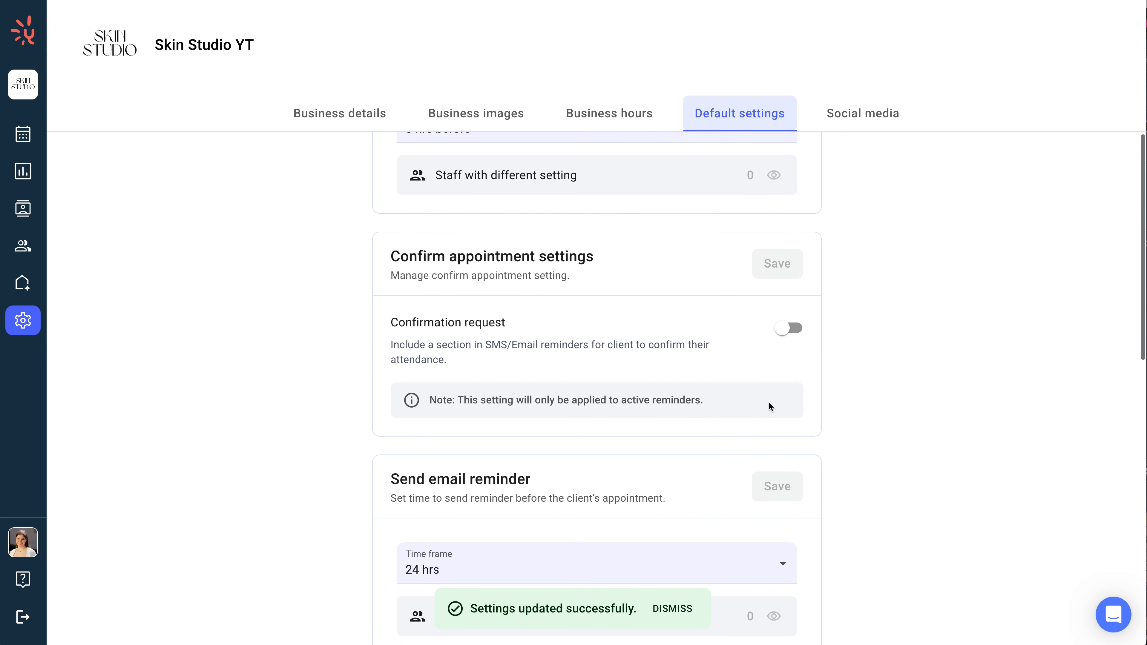
left_click(785, 329)
left_click(775, 265)
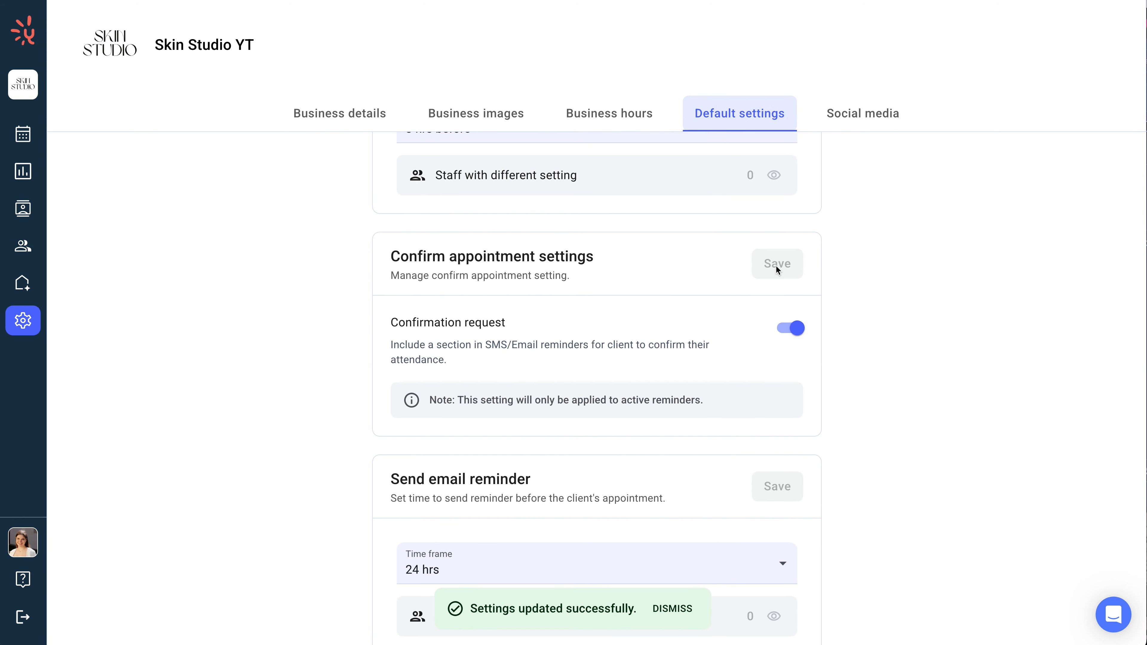
Step: Set the email reminder to 48 hrs and save it for current and future staff
scroll(776, 267, "down", 1)
scroll(776, 271, "down", 5)
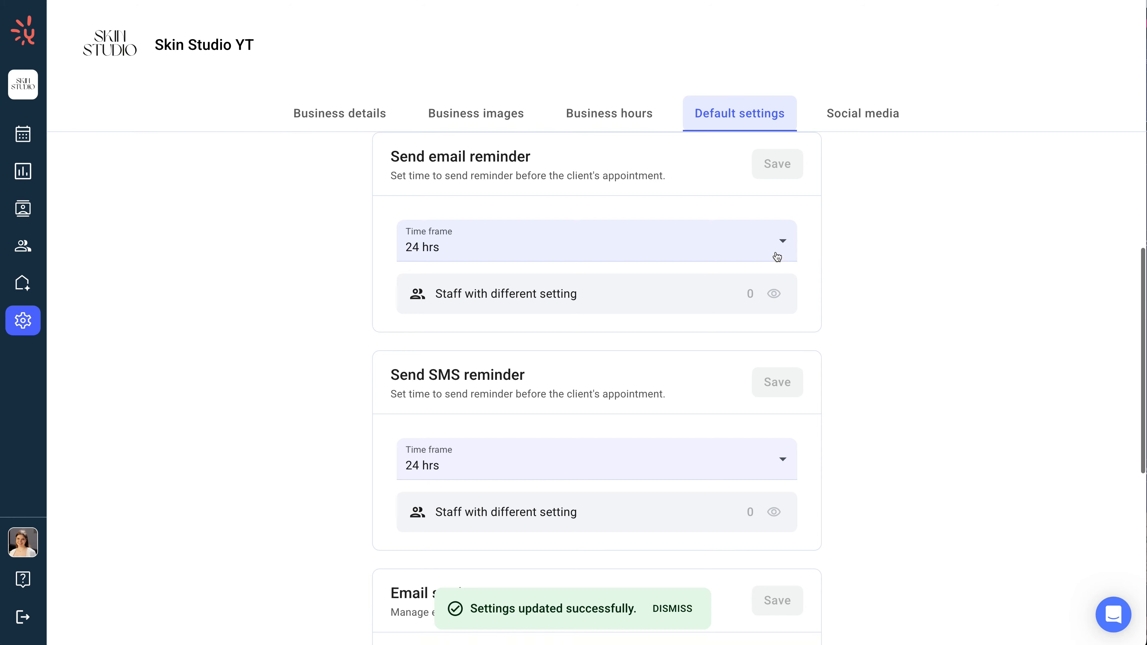
left_click(775, 256)
left_click(573, 389)
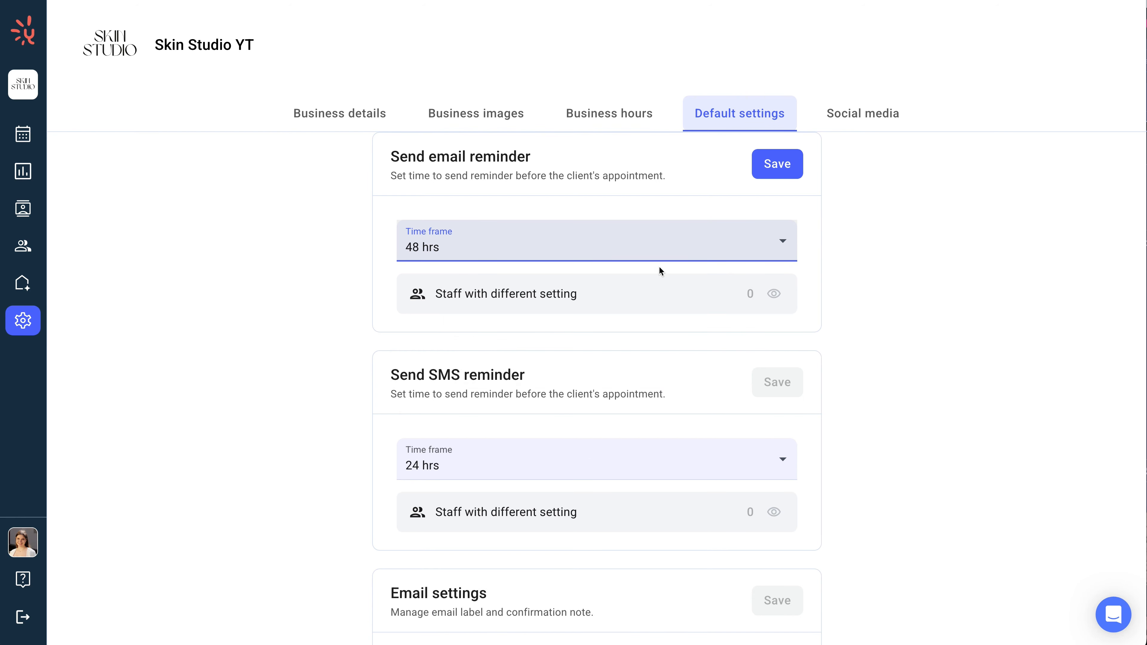
left_click(758, 179)
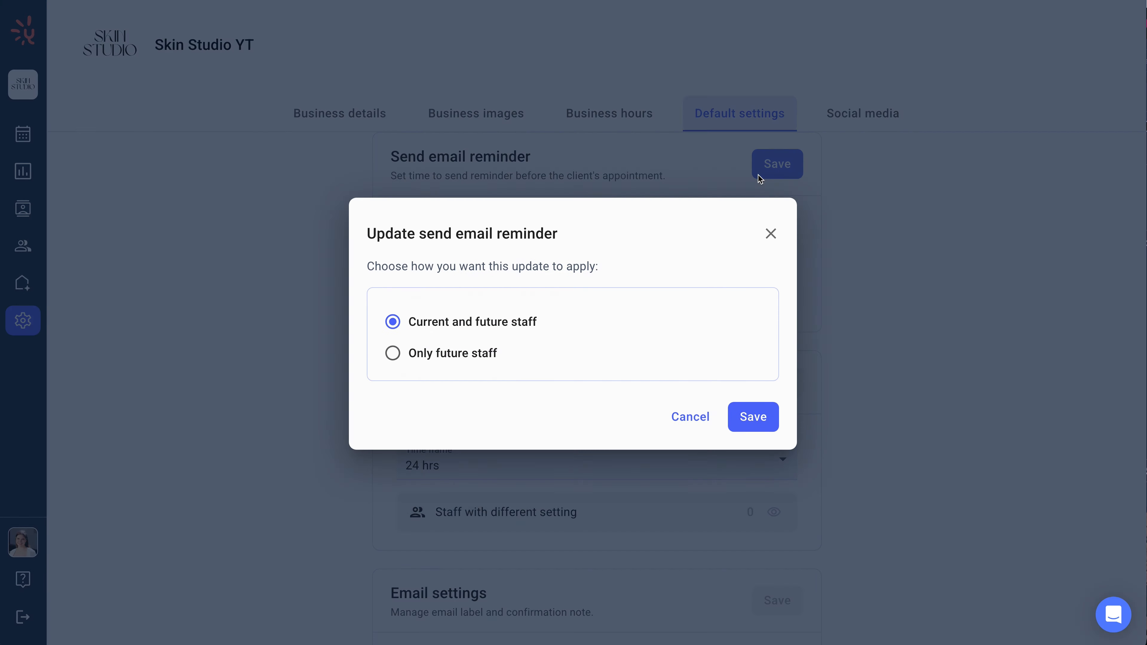
left_click(755, 427)
Step: Set the SMS reminder to 48 hrs and save it for current and future staff
left_click(757, 462)
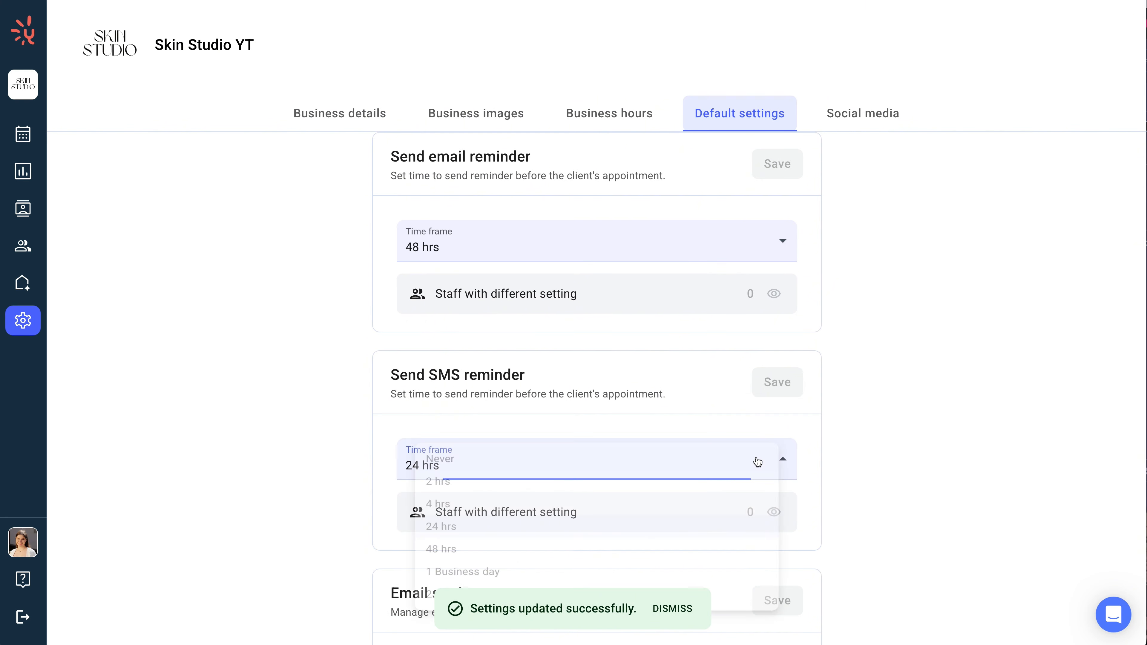
left_click(635, 563)
left_click(772, 393)
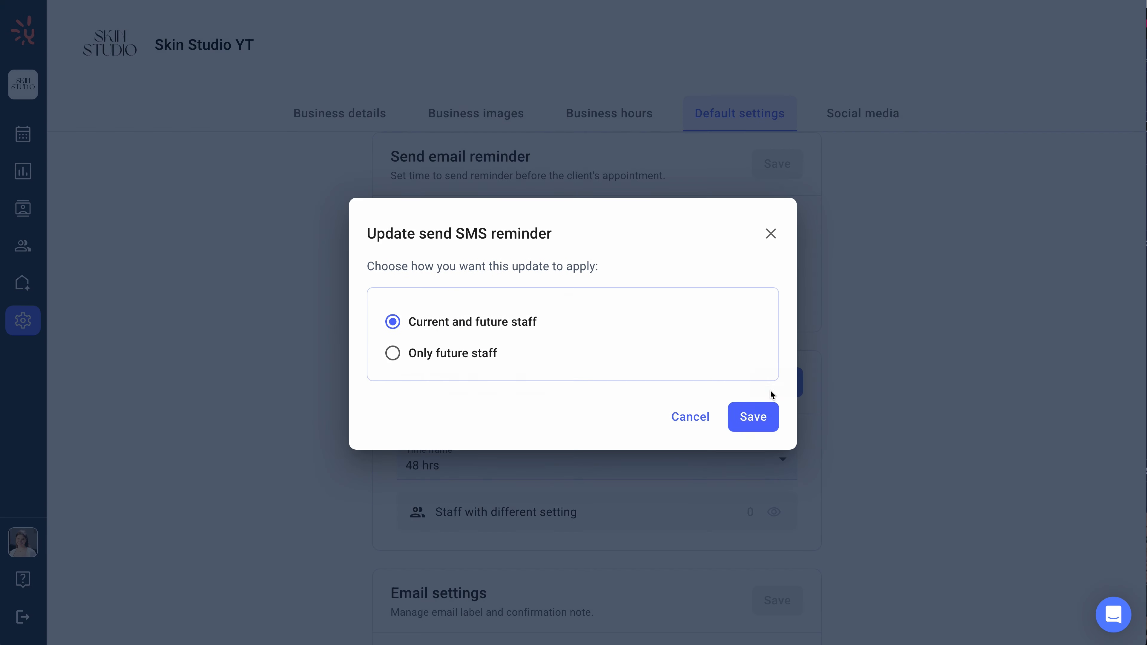
left_click(752, 418)
Step: Set the email settings to send email from Business and save
scroll(752, 418, "down", 5)
scroll(752, 422, "down", 3)
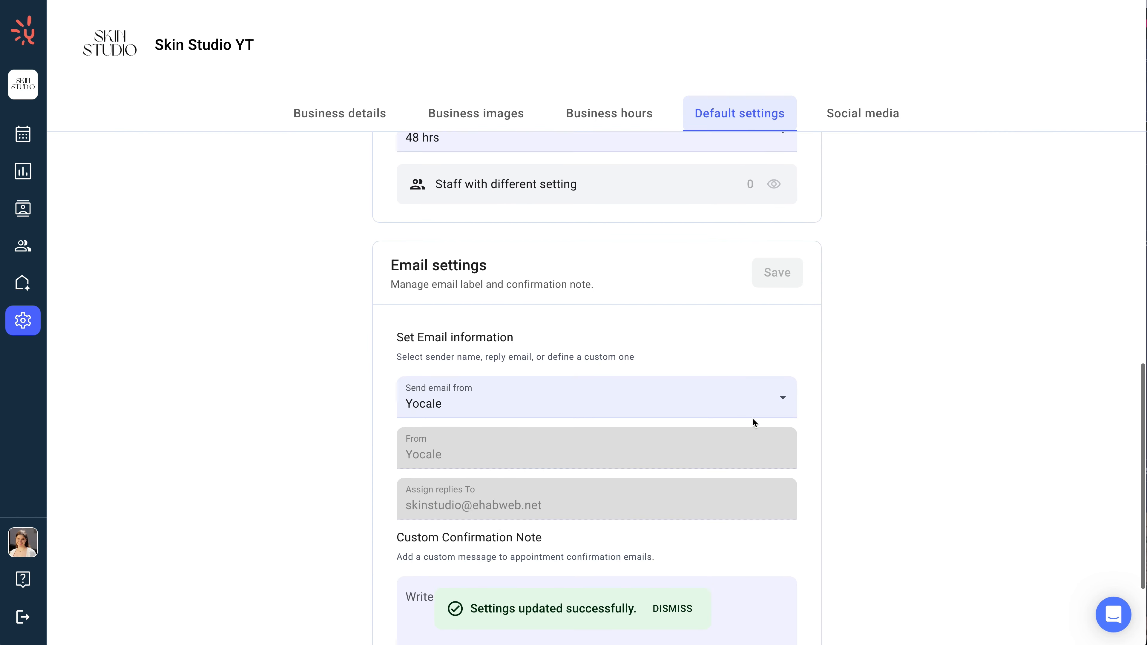
left_click(763, 384)
left_click(719, 443)
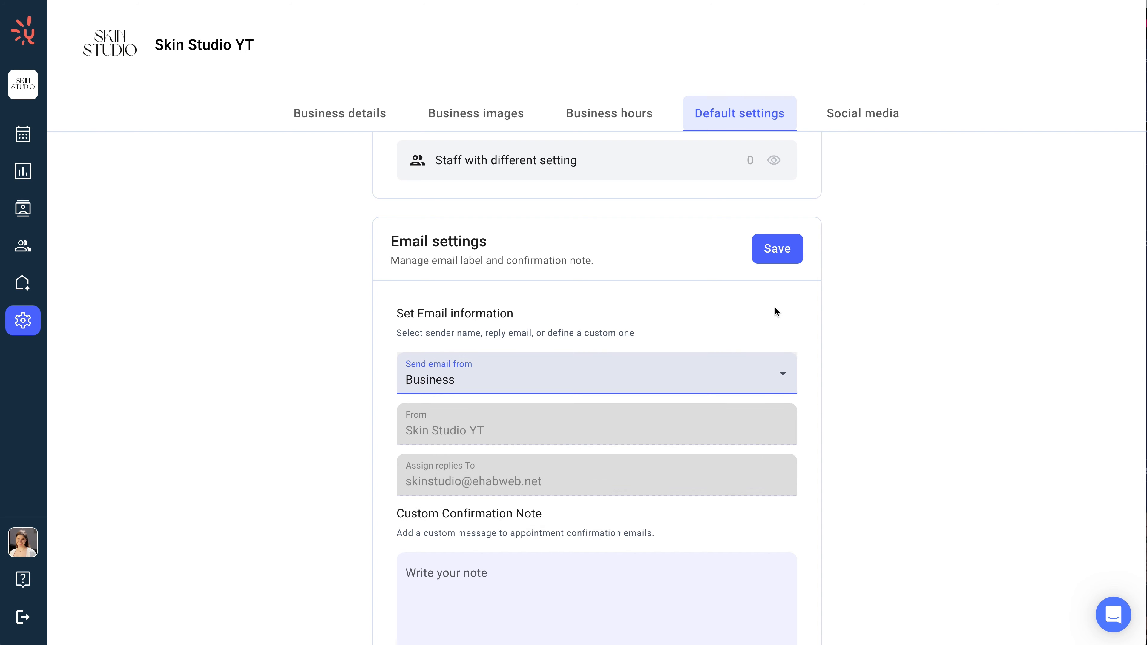
left_click(776, 256)
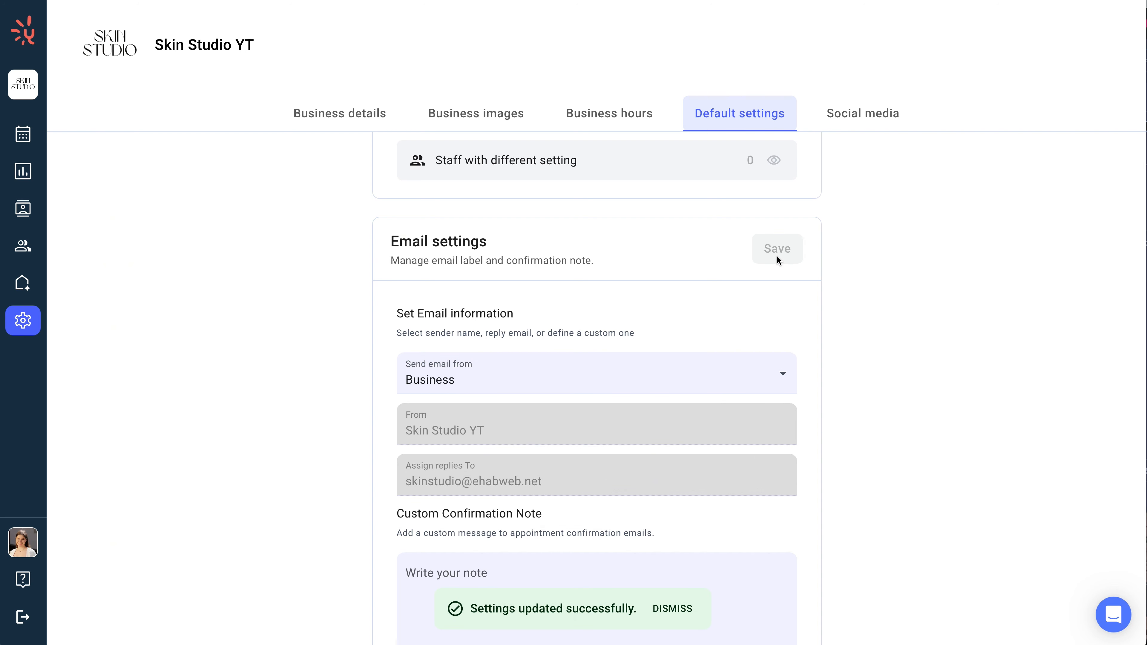
scroll(777, 255, "up", 15)
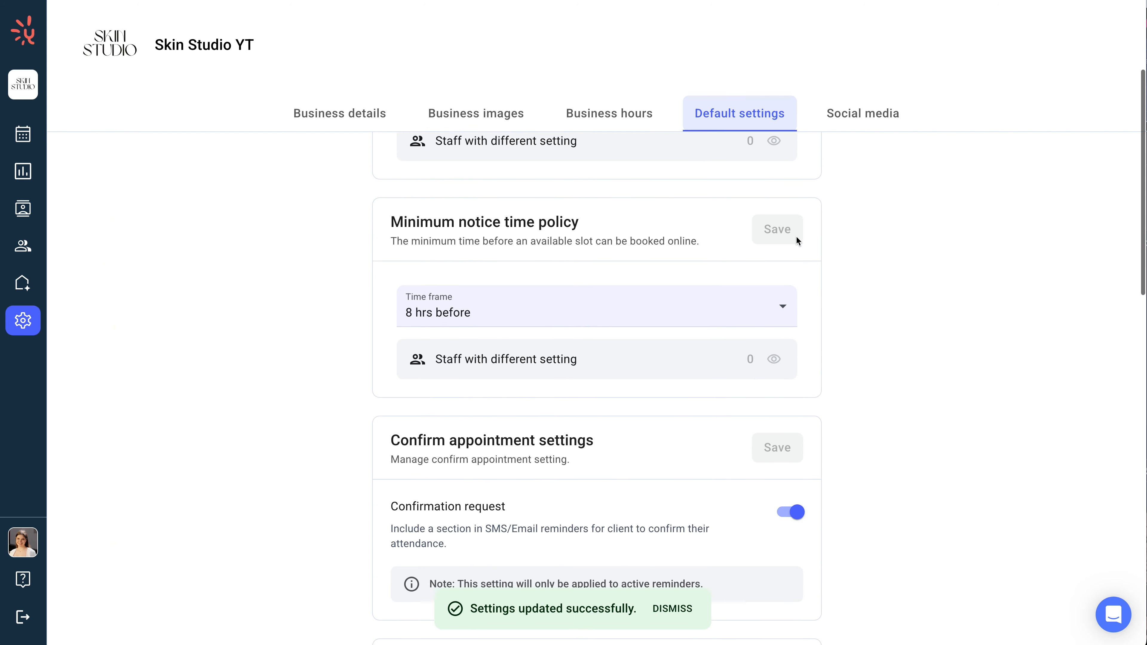
left_click(852, 121)
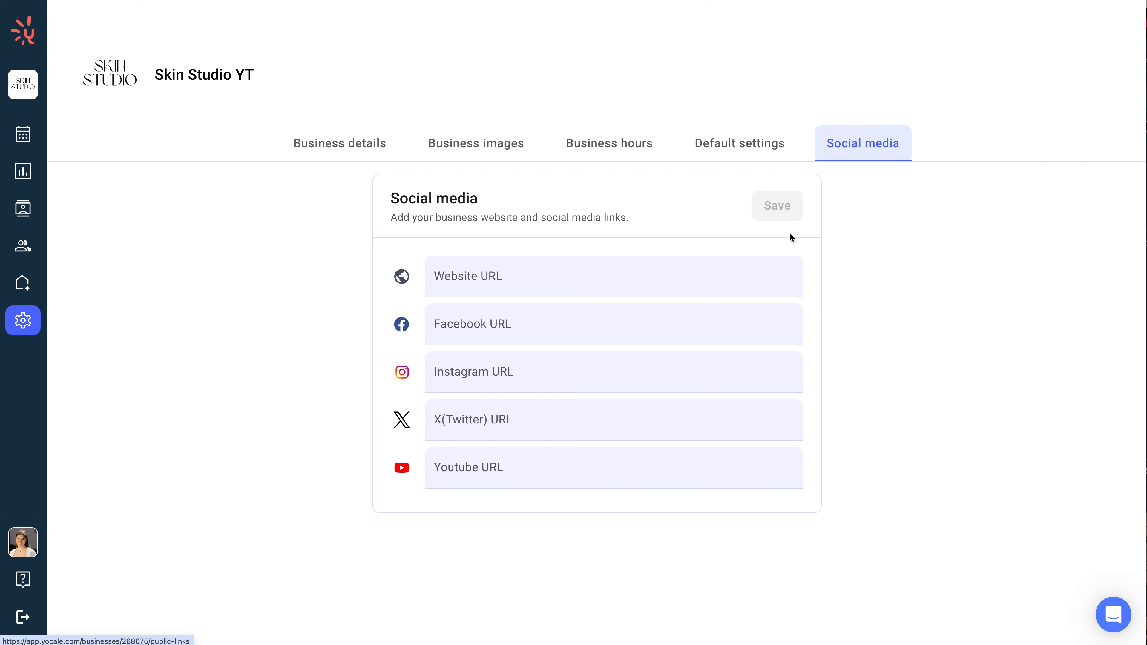
left_click(720, 359)
type("https://www.instagram.com/skinstudio/")
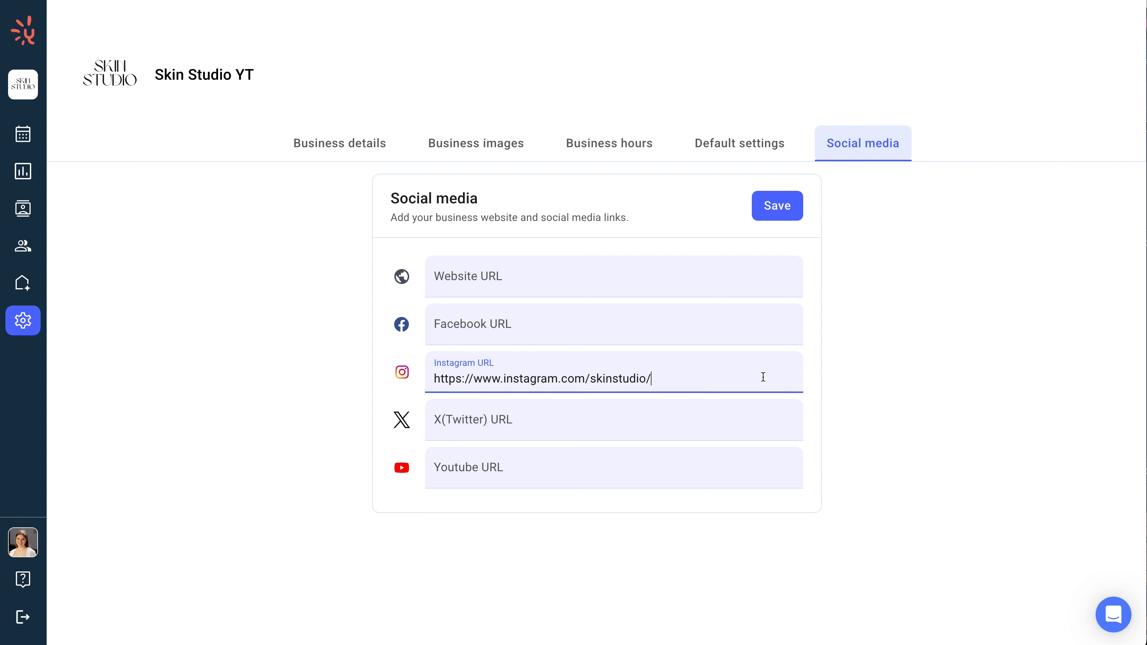
left_click(794, 215)
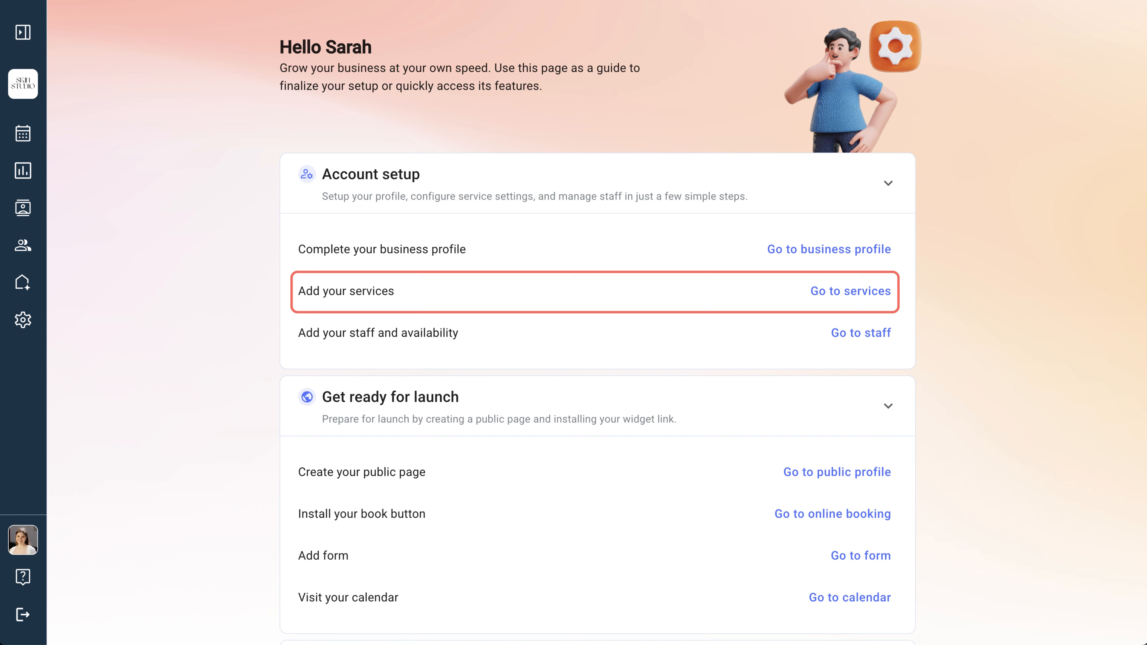
Step: Start adding a new service named Laser Skin and upload a photo for it
left_click(851, 291)
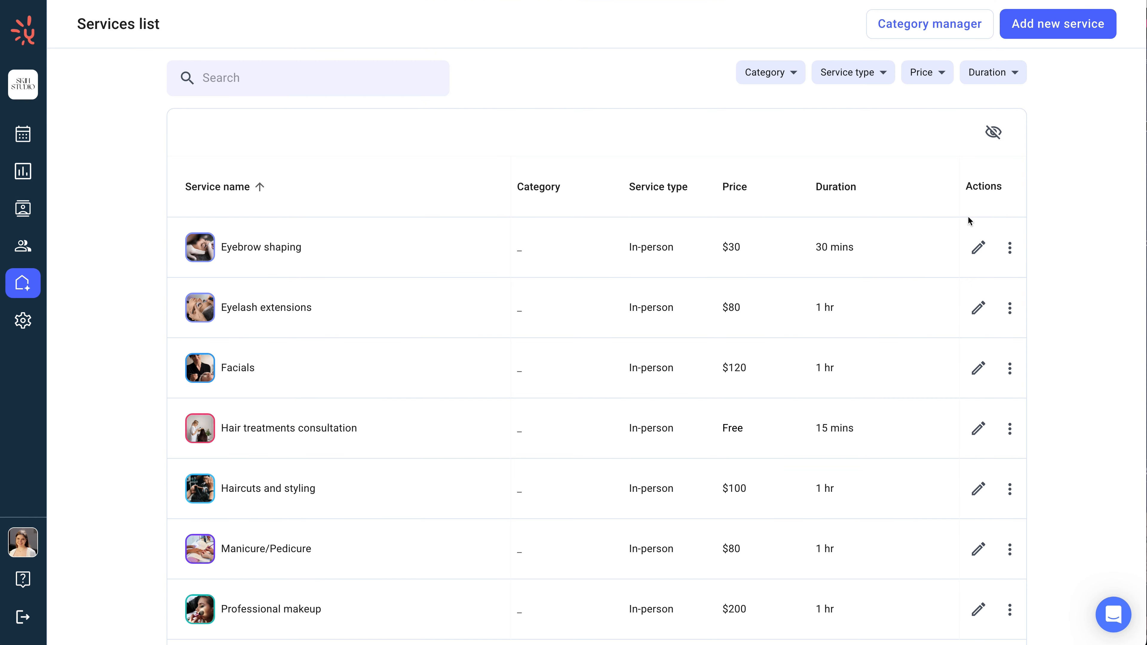
left_click(1057, 37)
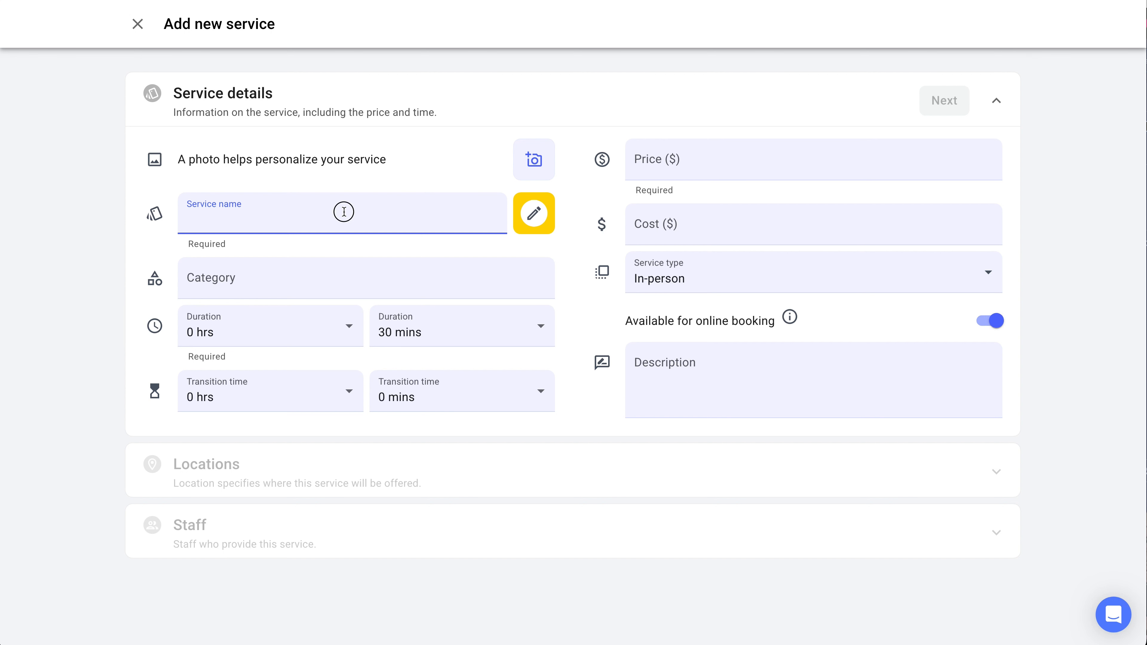
type("Lase")
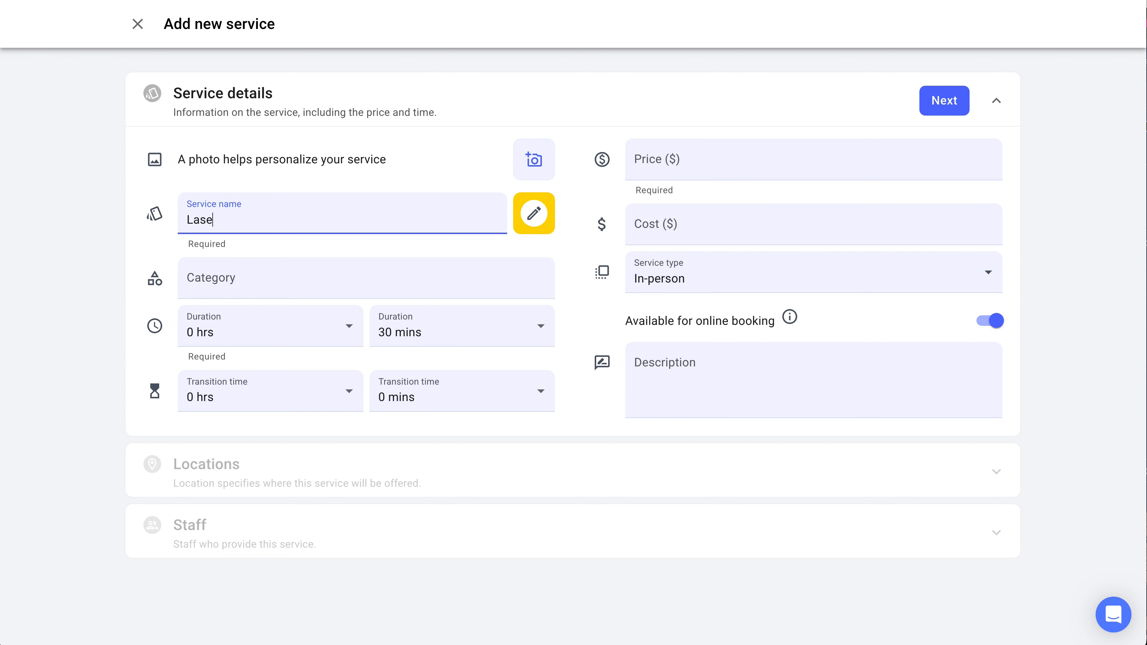
type("r Skin")
left_click(534, 160)
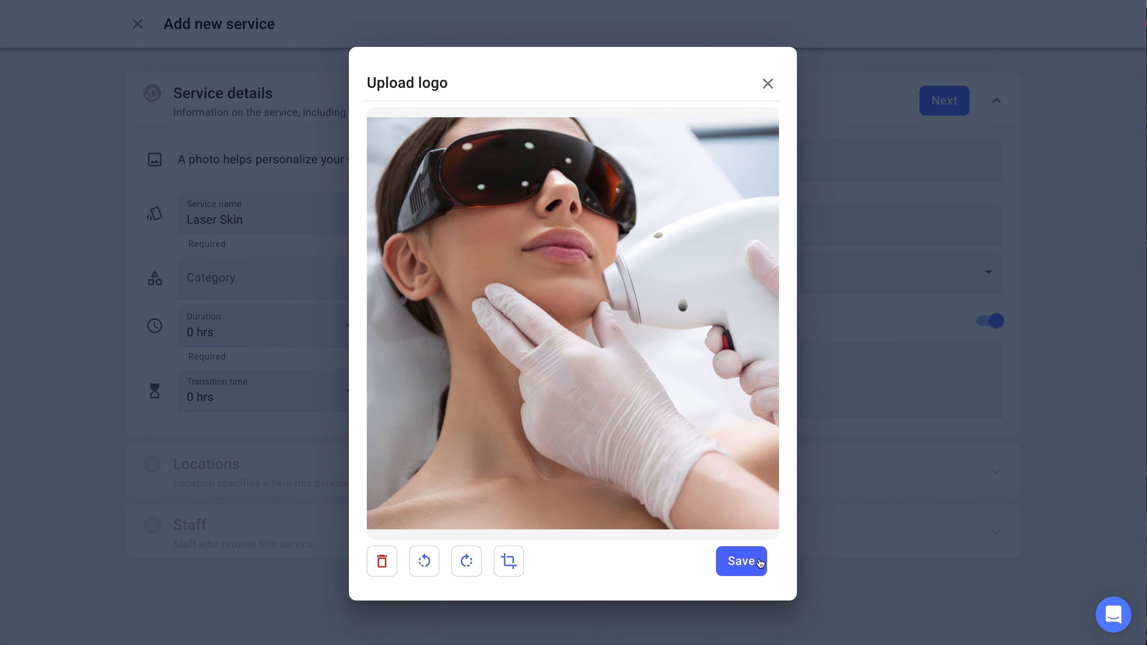
left_click(757, 562)
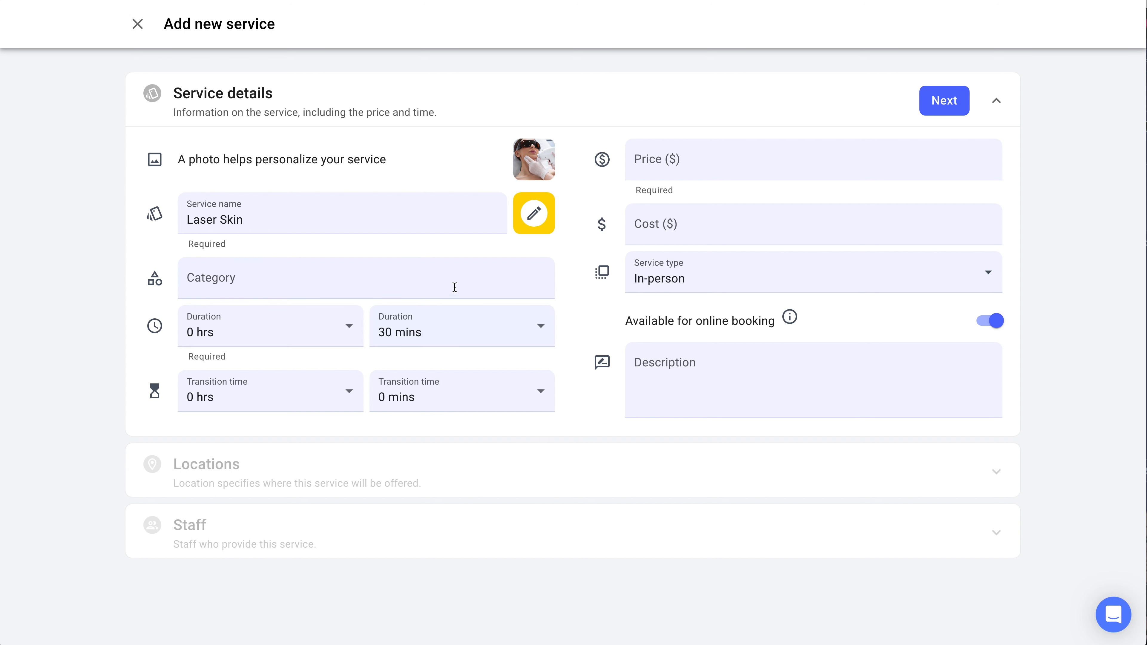
Step: Create and assign a new category called Skincare for the service
left_click(452, 286)
type("Sk")
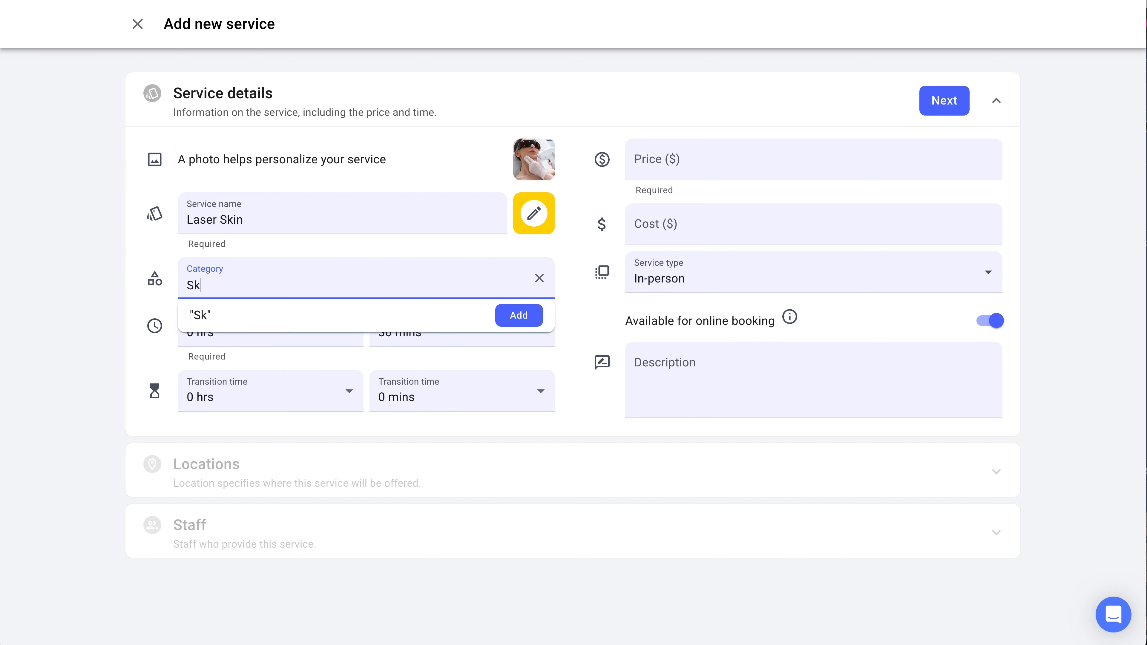
type("incare")
left_click(519, 316)
Step: Set the service duration to 2 hrs 0 mins and the transition time to 30 mins
left_click(350, 326)
left_click(328, 363)
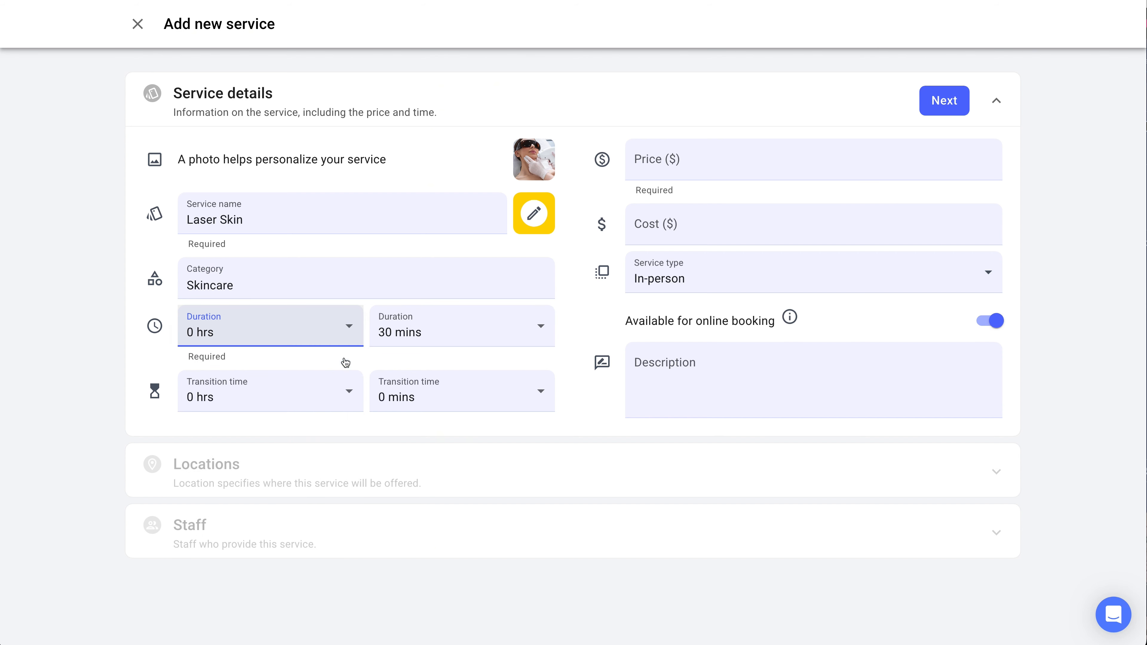
left_click(403, 344)
left_click(422, 222)
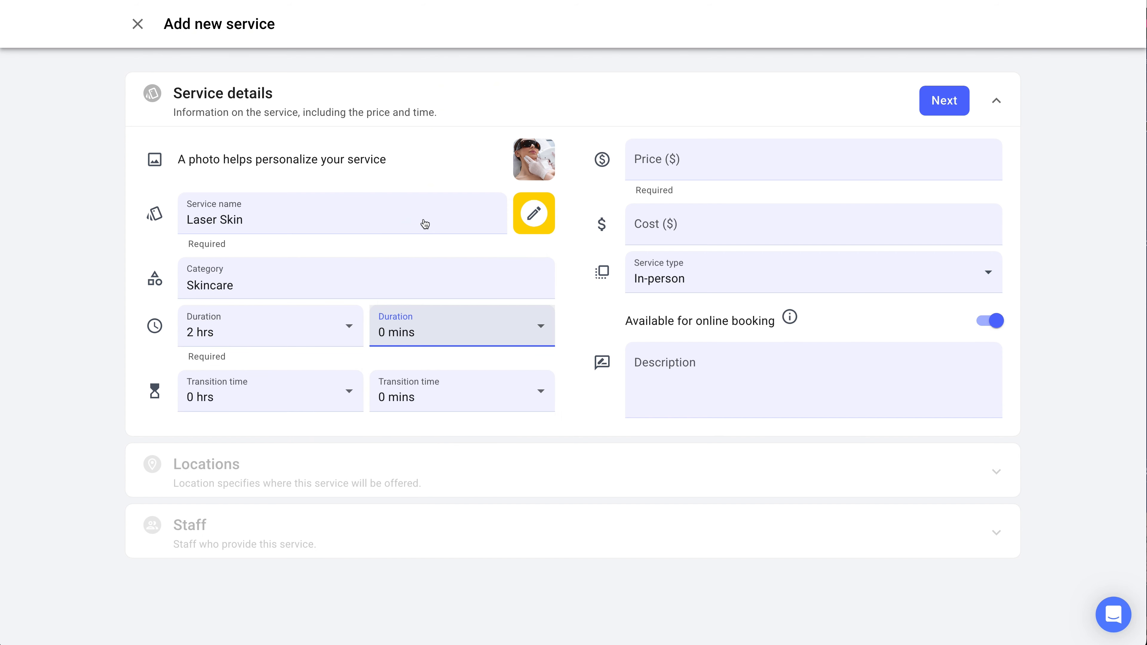
left_click(403, 393)
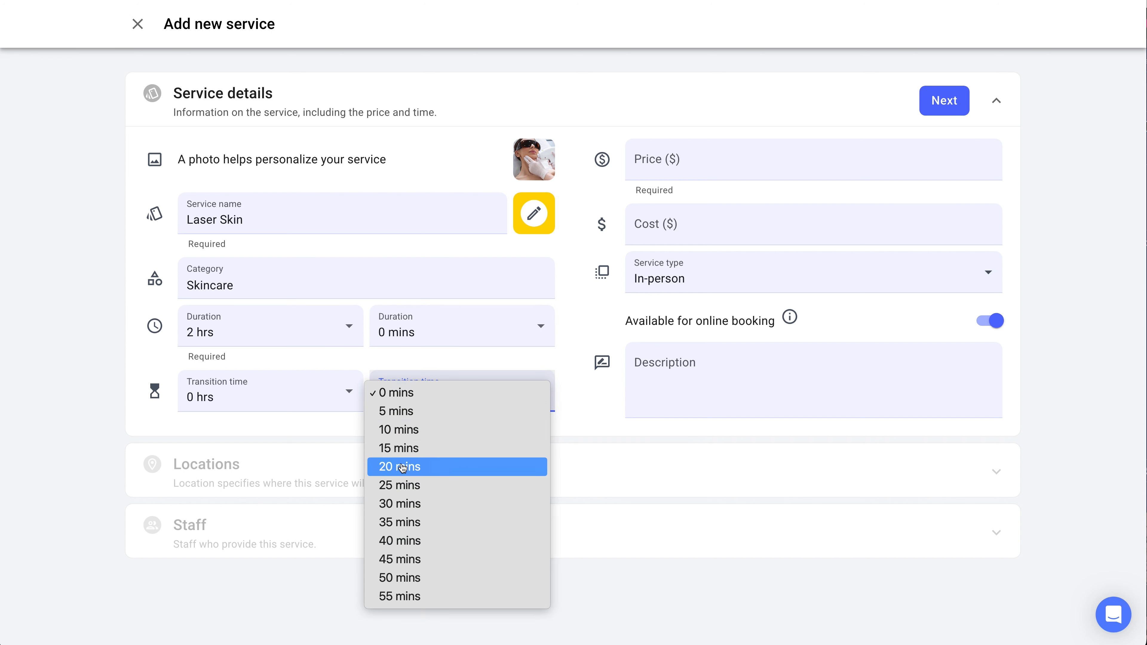
left_click(401, 504)
Step: Set the price to 250 and the cost to 50, then save the service details
left_click(671, 155)
type("250")
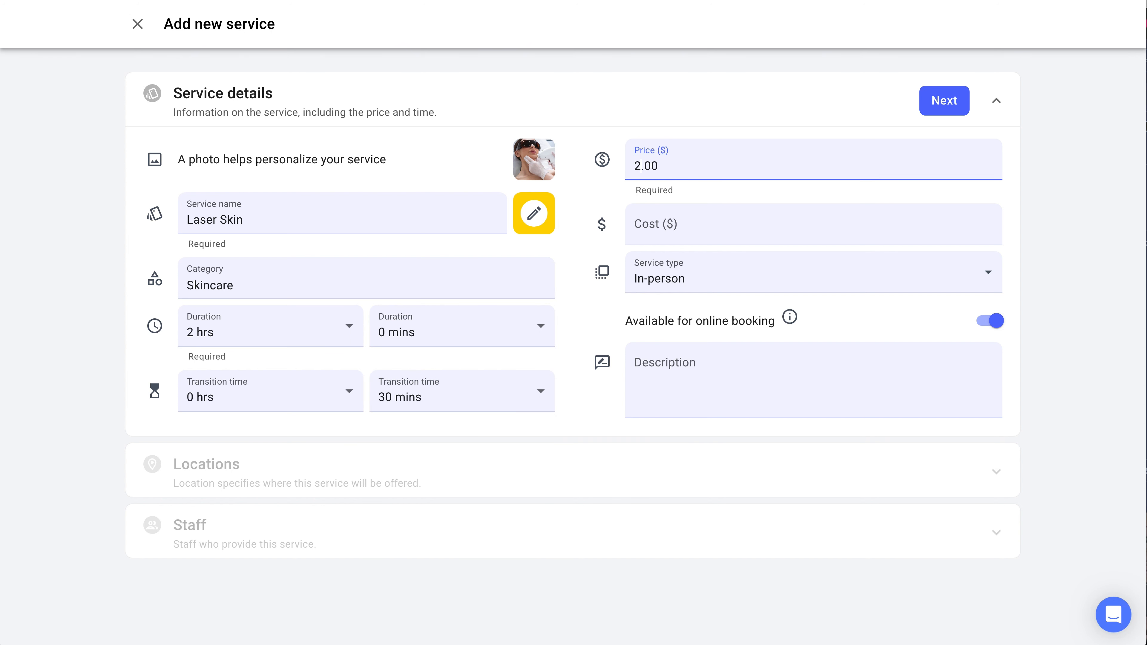
left_click(669, 209)
type("50")
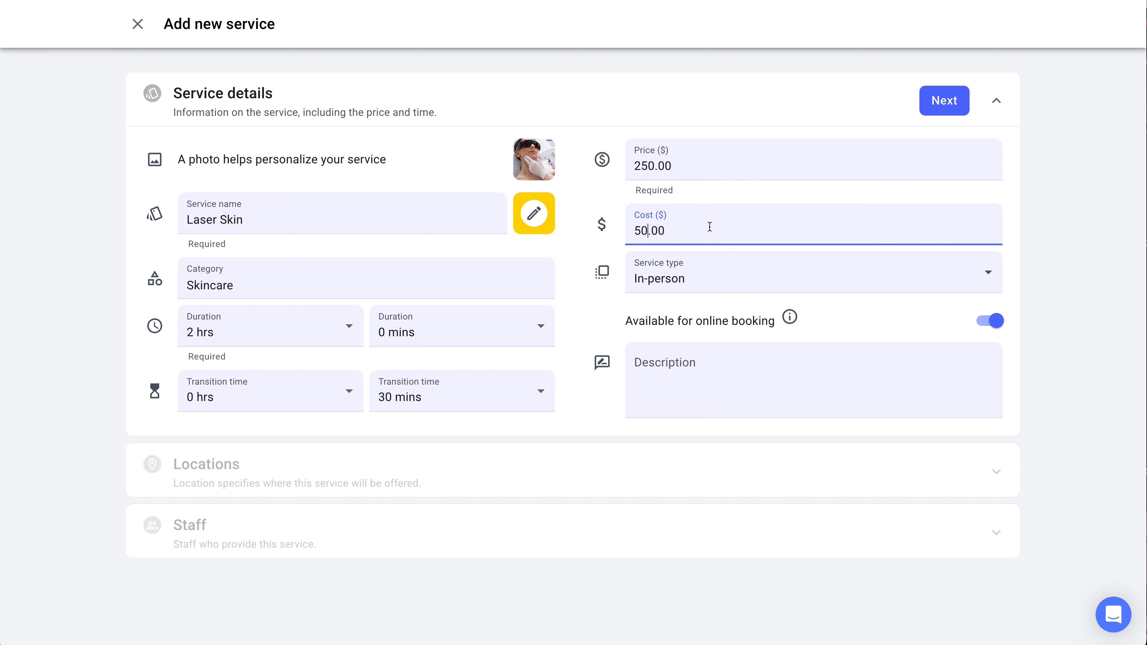
left_click(968, 270)
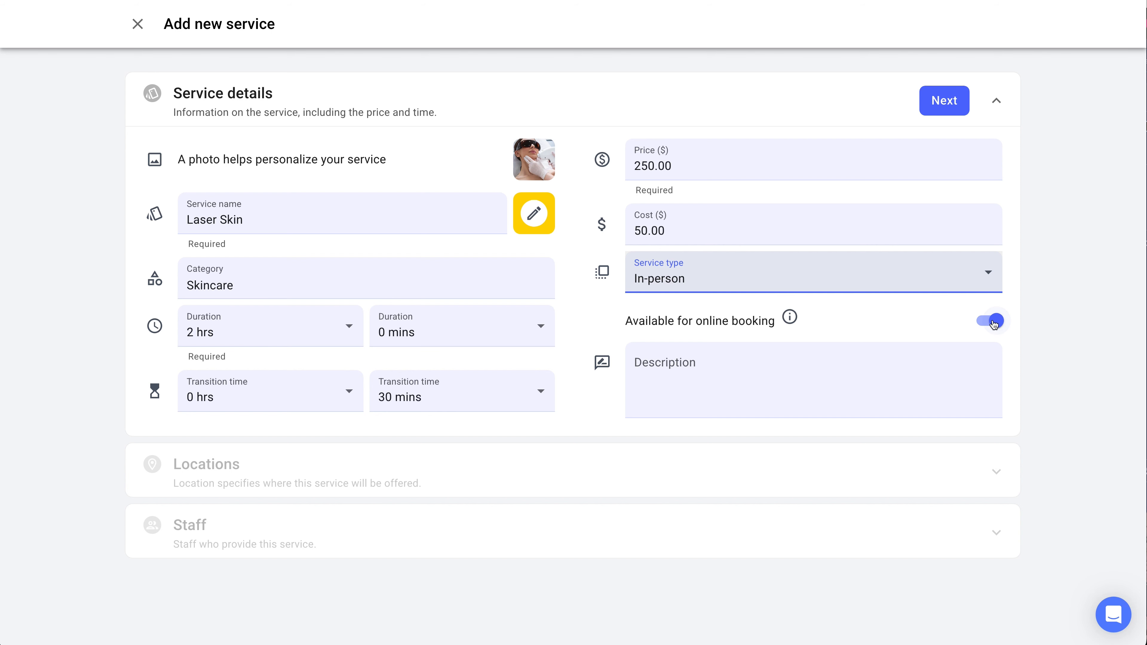
left_click(944, 113)
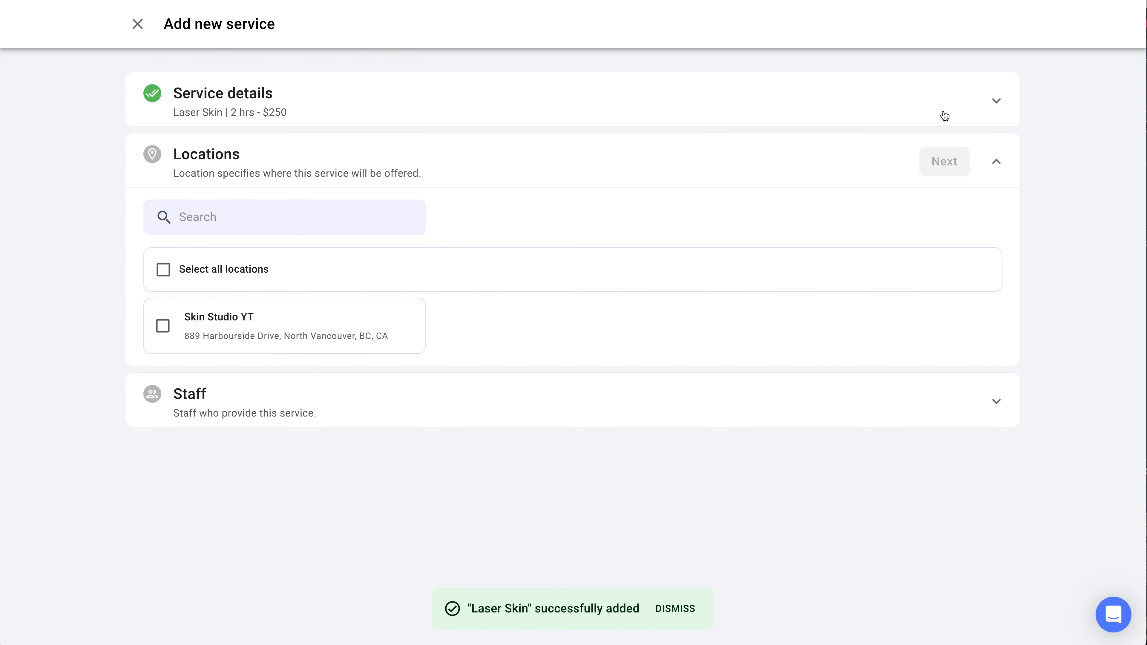
Step: Assign the service to the Skin Studio YT location and the existing staff member, then finish
left_click(378, 315)
left_click(962, 166)
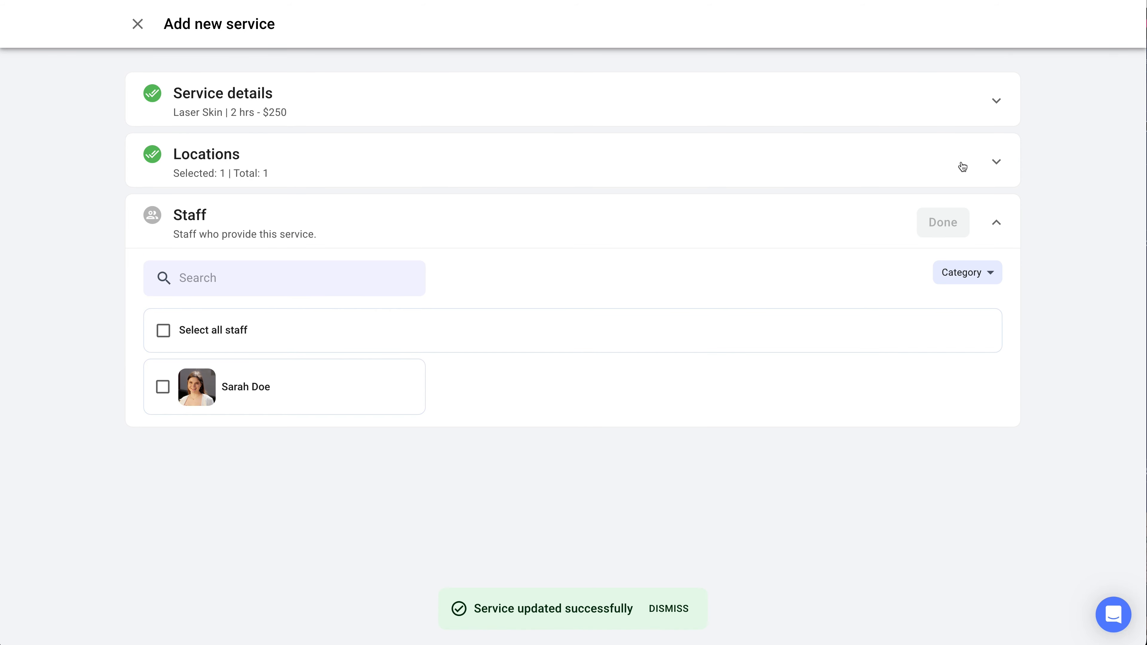
left_click(378, 371)
left_click(929, 230)
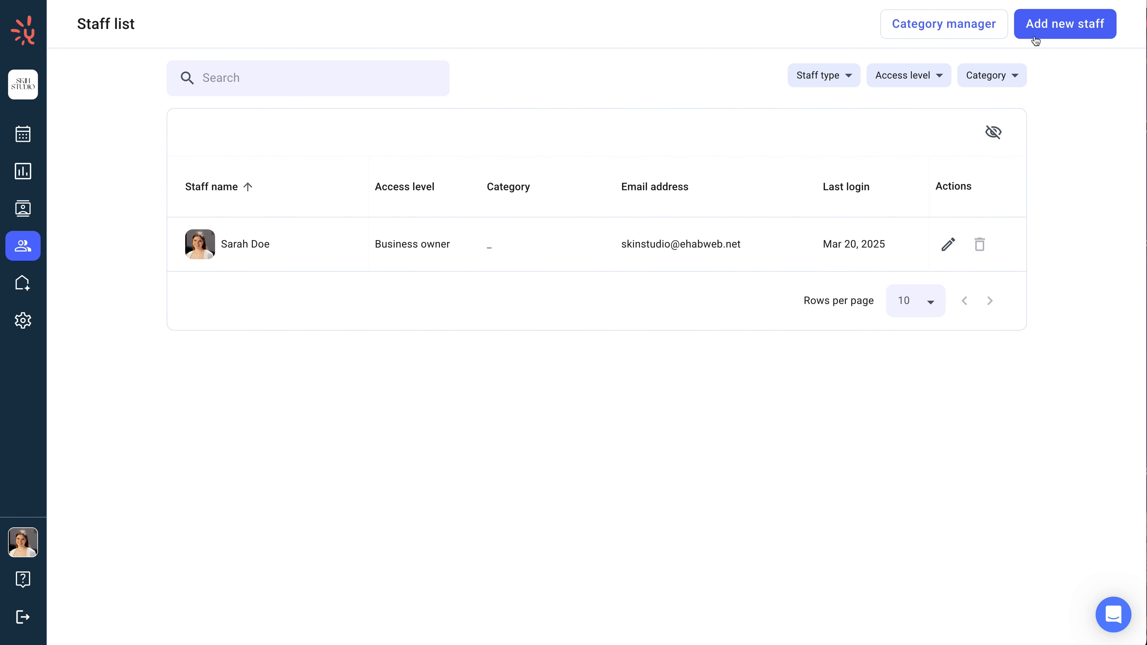
Step: Start adding a new staff member and enter their first and last name
left_click(1034, 37)
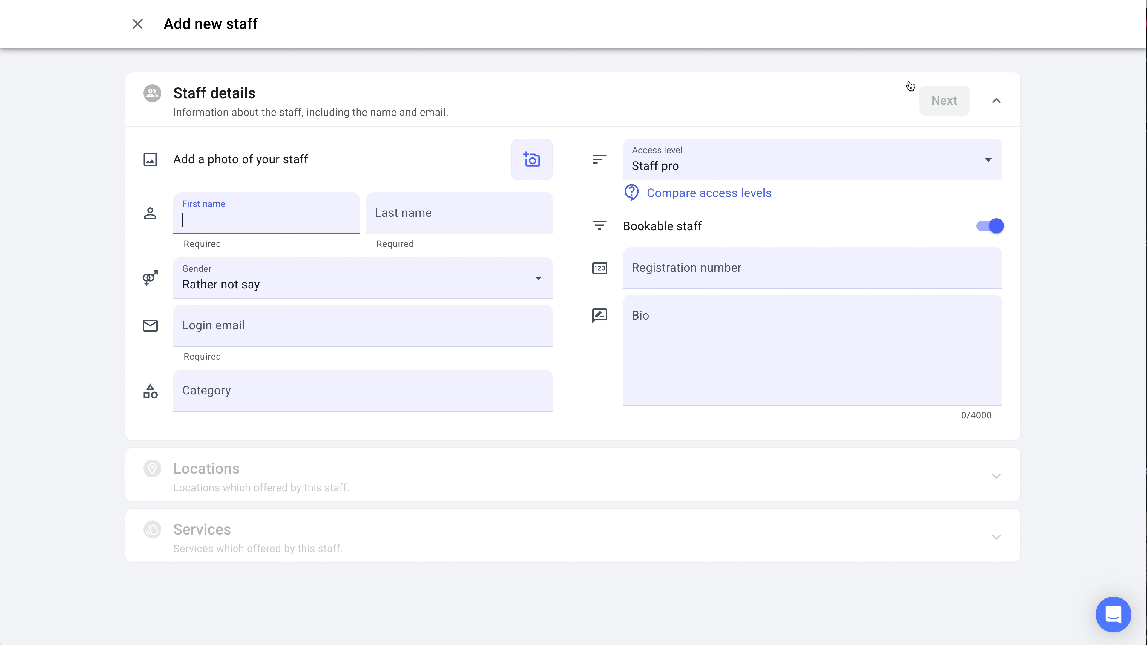
type("John")
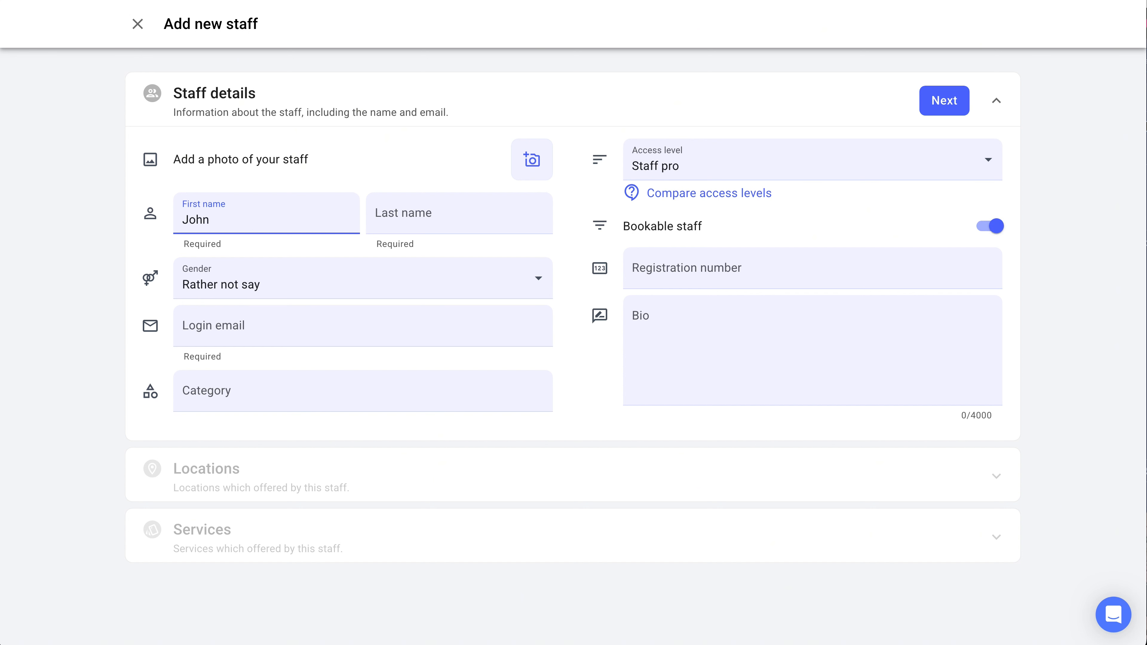
key("Tab")
type("Sm")
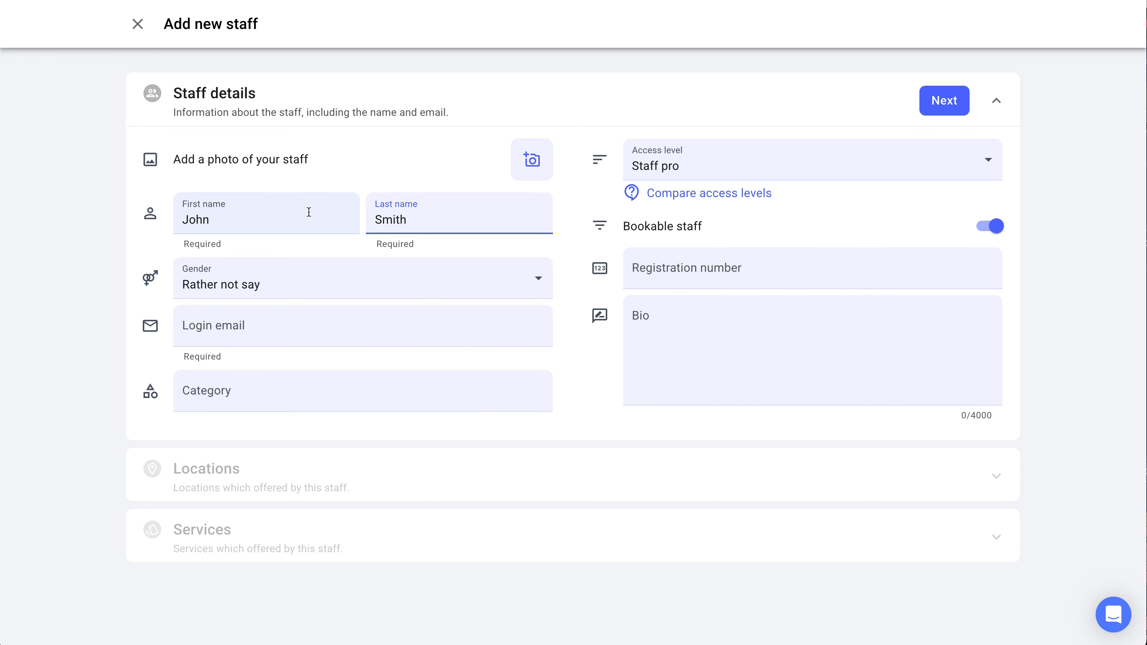
Step: Upload and save a profile photo for the new staff member
left_click(531, 162)
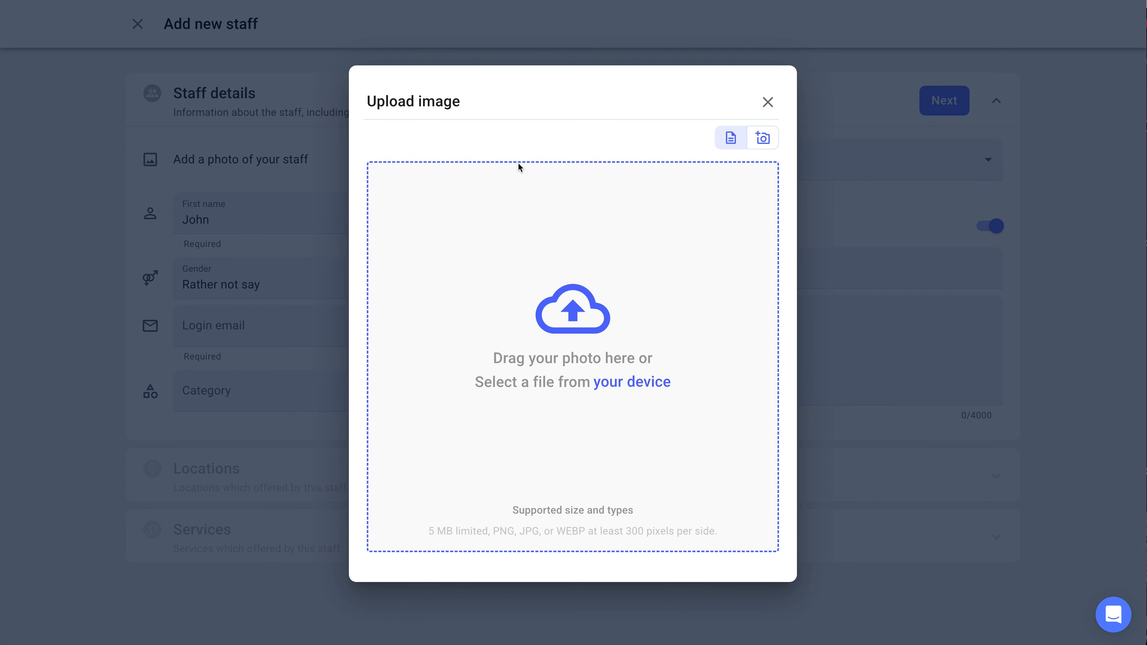
left_click(596, 374)
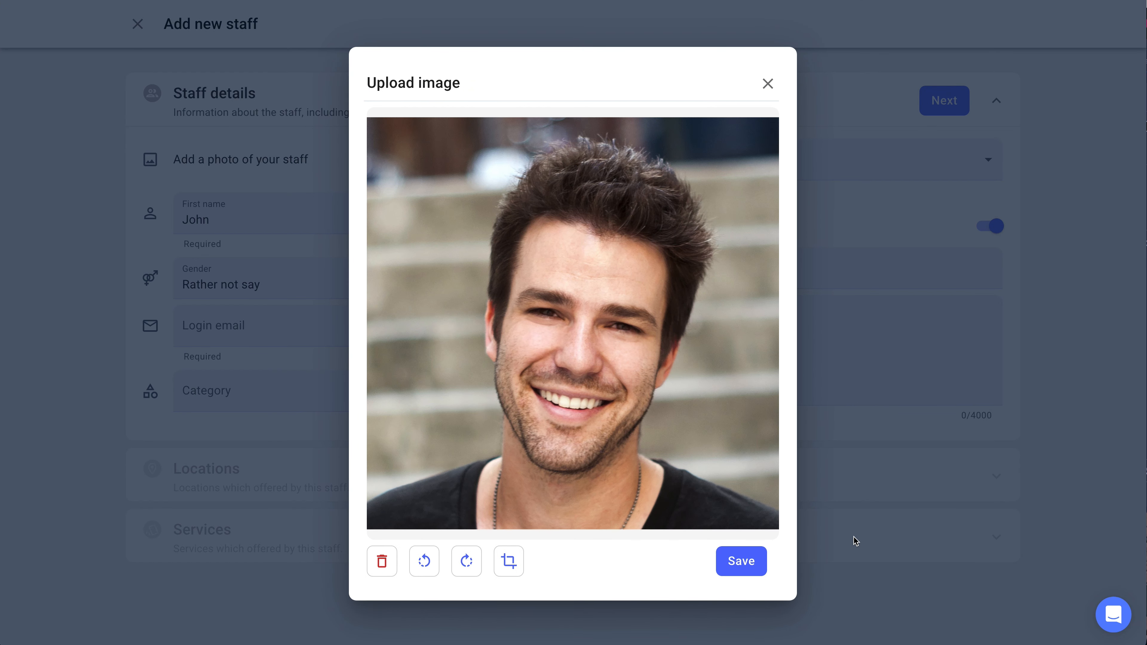
left_click(743, 564)
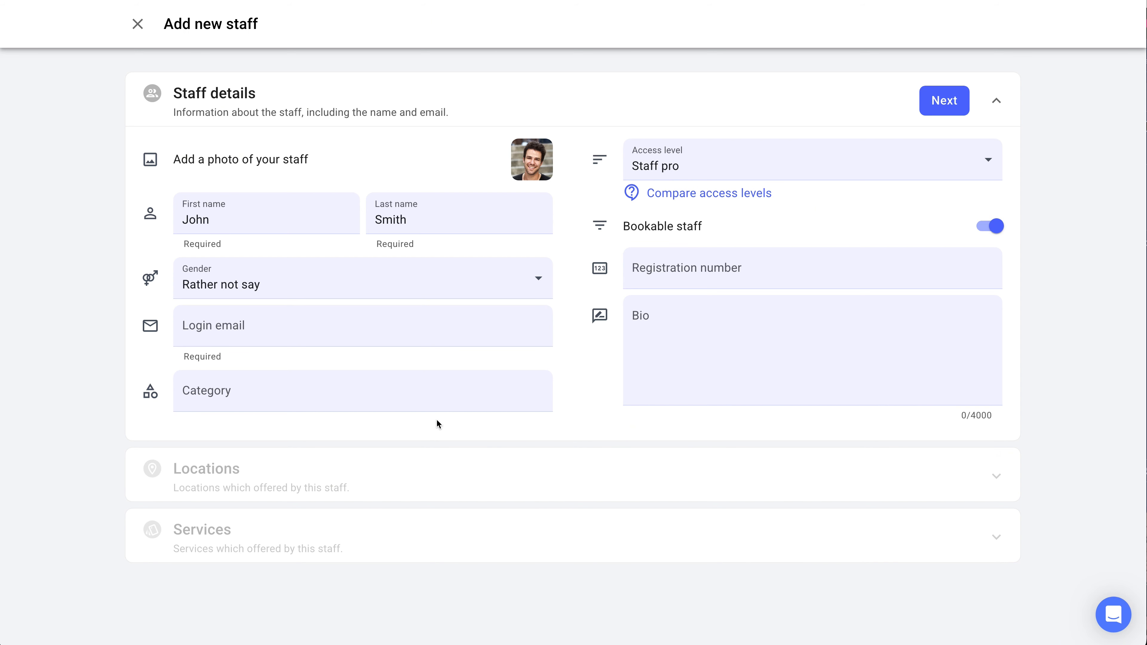
Step: Paste the staff member's login email, set the access level to Booking manager, and save the details
left_click(396, 338)
key("ctrl+v")
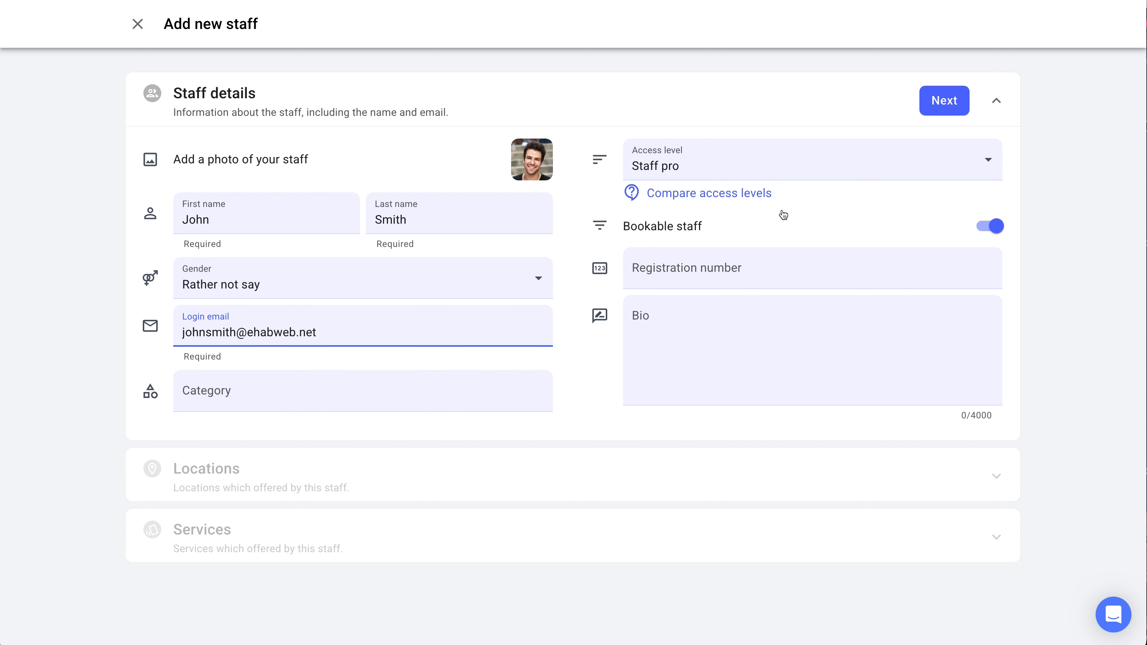
left_click(827, 154)
left_click(794, 255)
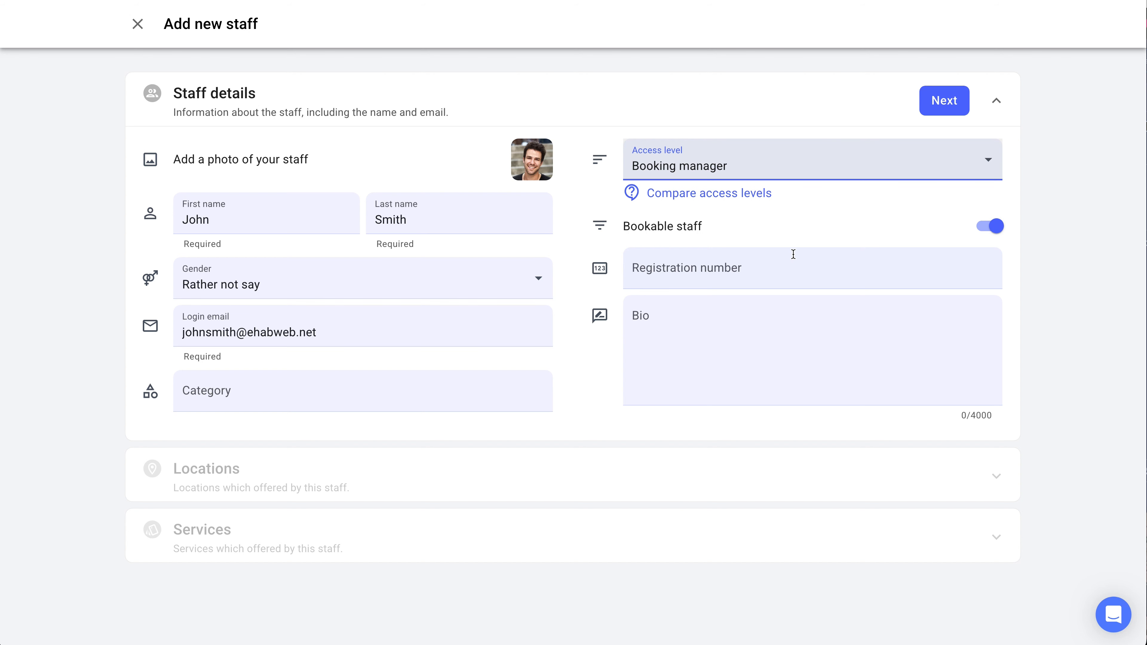
left_click(958, 112)
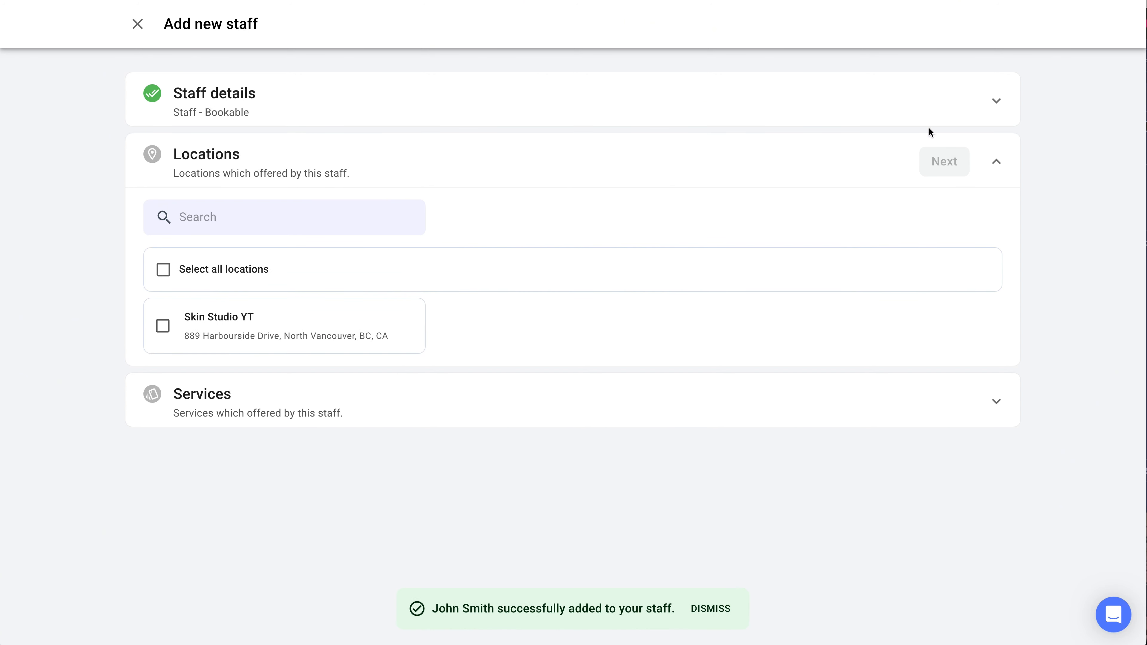
Step: Assign the staff member to the Skin Studio YT location and the Haircuts and styling service, then finish
left_click(402, 324)
left_click(934, 174)
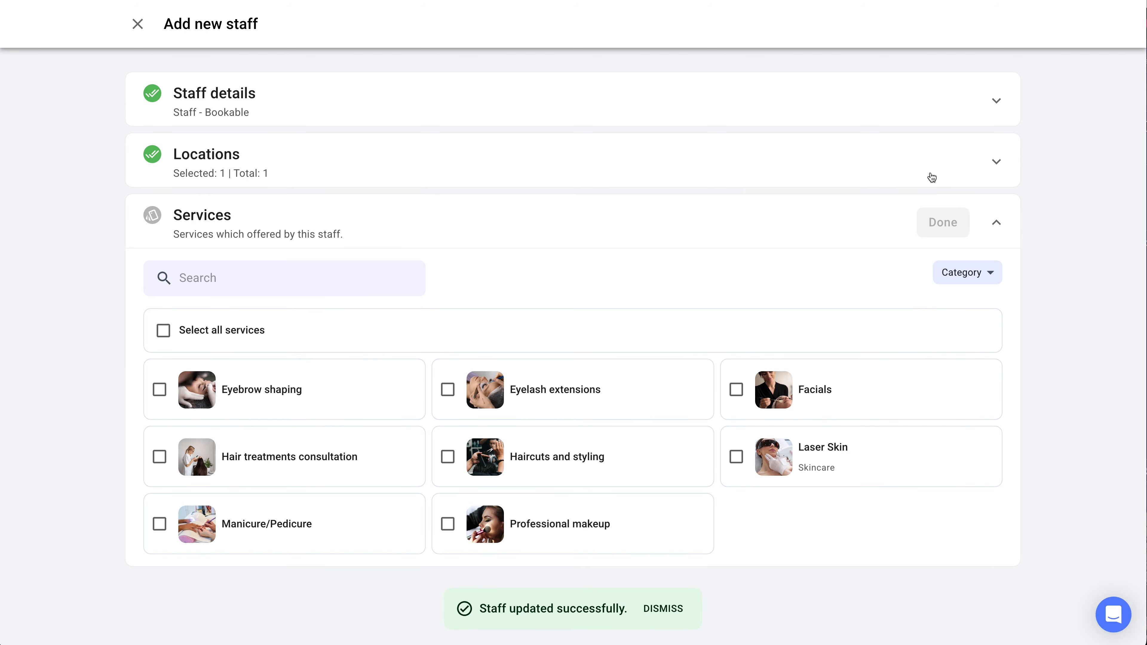
left_click(566, 456)
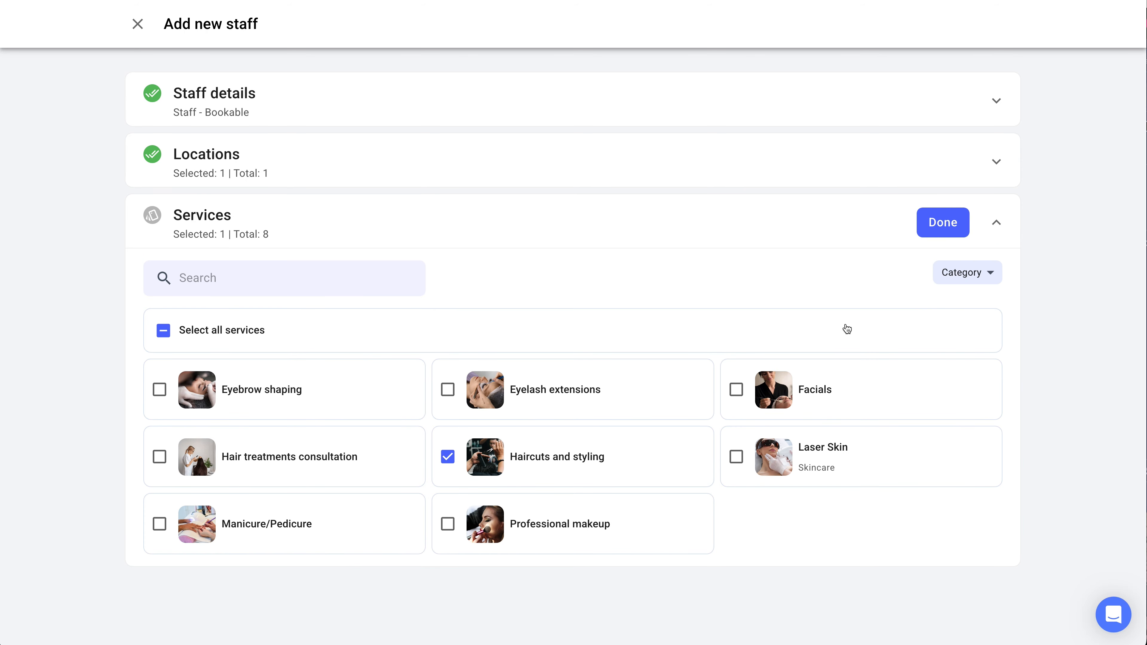
left_click(934, 234)
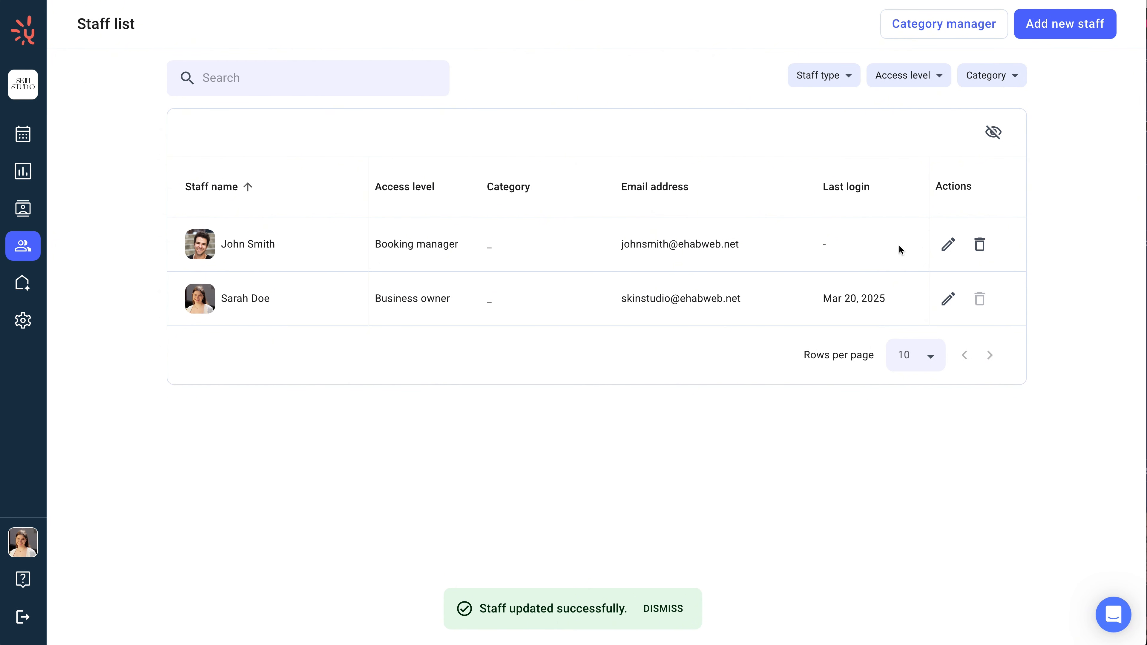
Step: Open the new staff member's schedule and start a schedule pattern from Friday's 11 AM slot
mouse_move(35, 253)
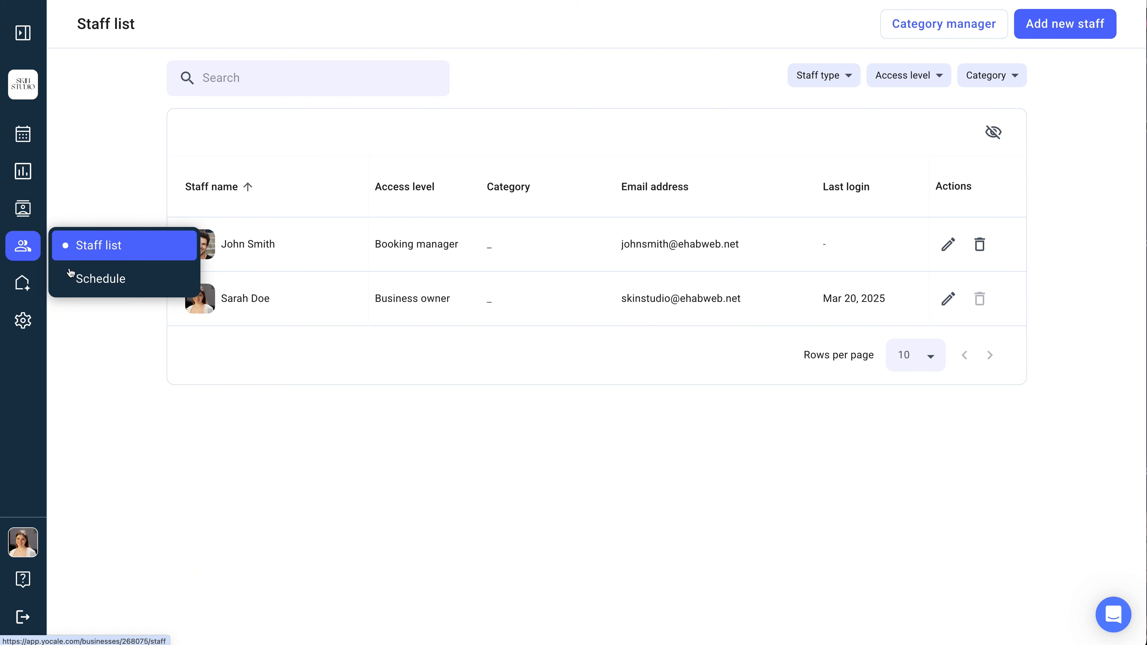
left_click(82, 282)
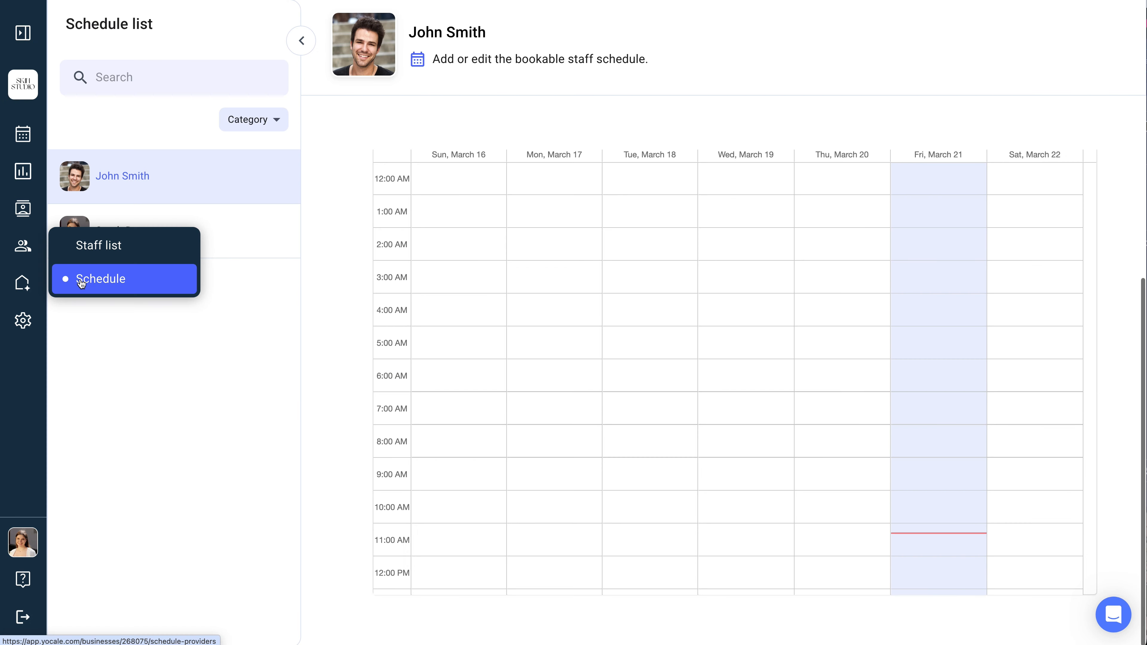
left_click(80, 280)
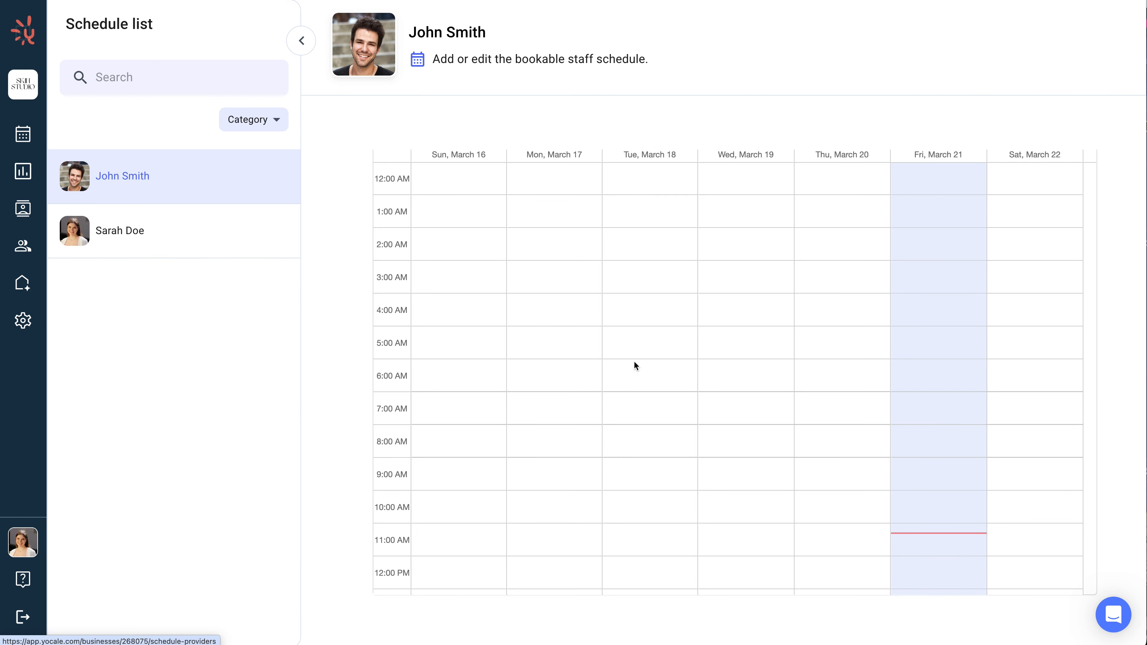
left_click_drag(920, 538, 920, 548)
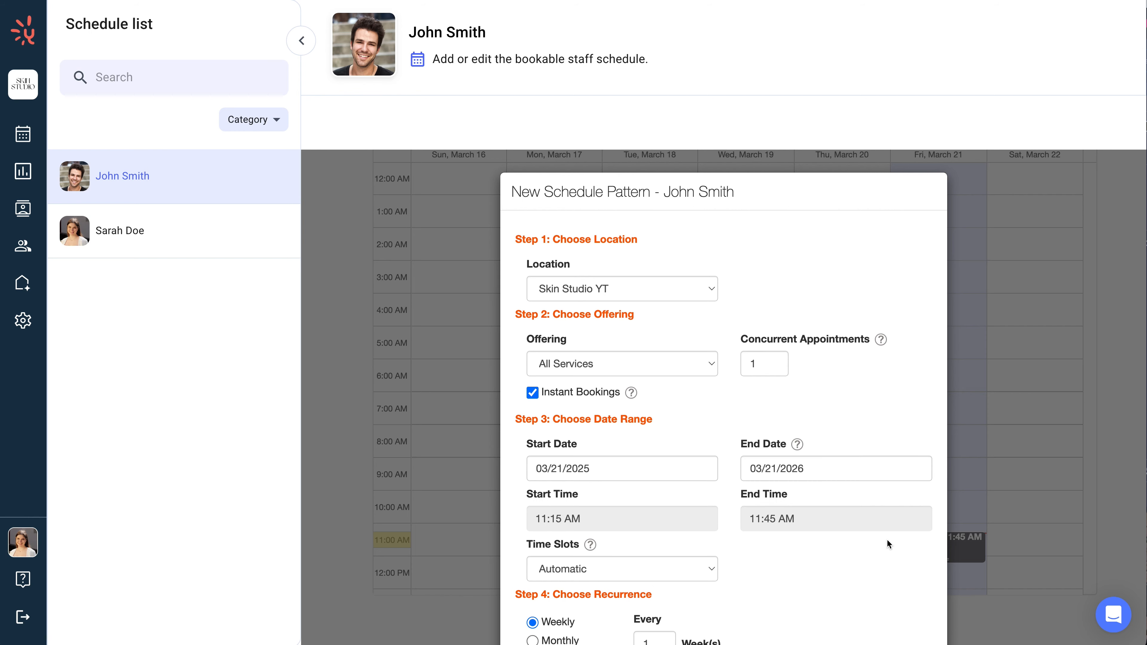
scroll(886, 539, "down", 3)
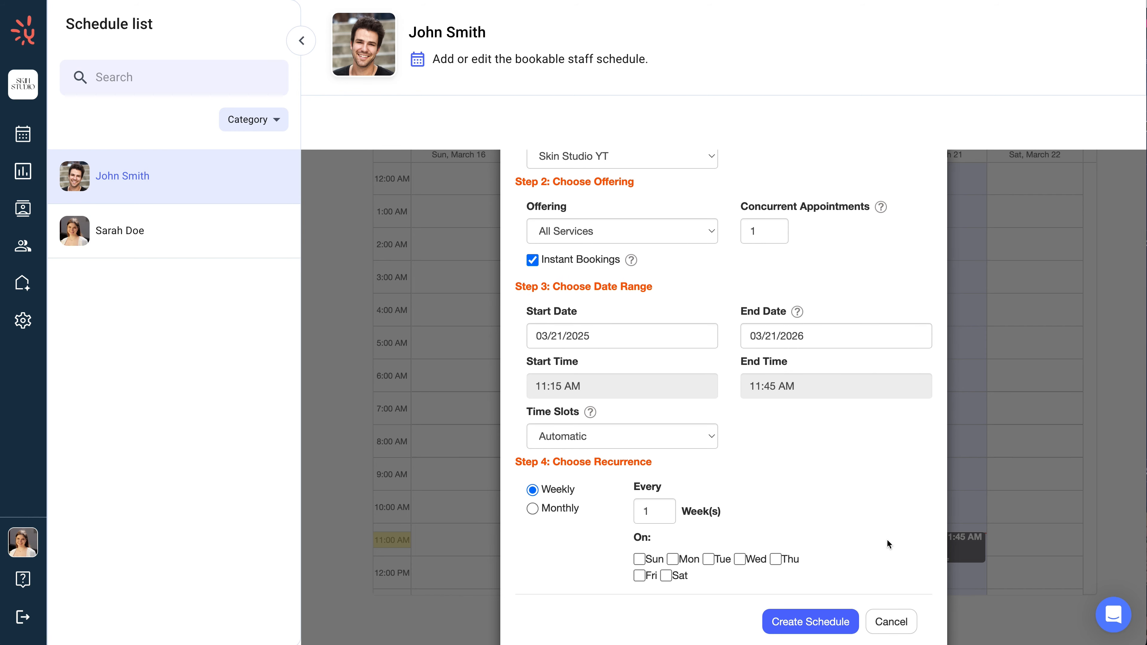
Step: Set the pattern to recur weekly on all seven days, Sunday through Saturday
left_click(639, 560)
left_click(672, 560)
left_click(709, 559)
left_click(739, 560)
left_click(775, 560)
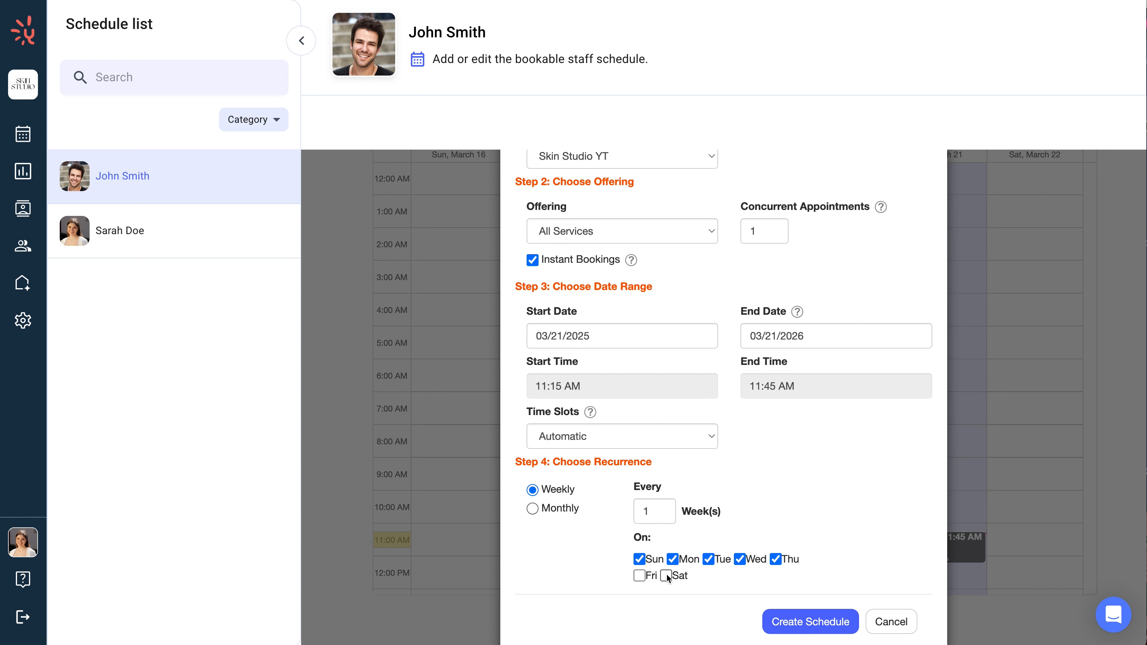
left_click(639, 575)
left_click(666, 575)
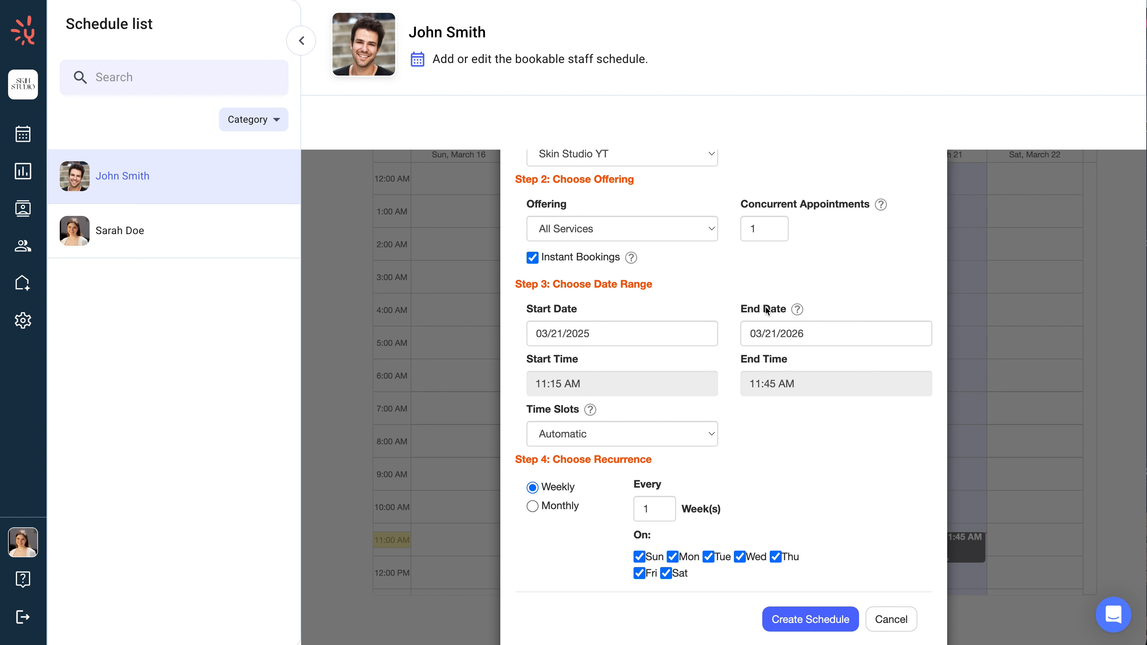
Step: Set the schedule's end time to 05:45 PM and create the schedule
left_click(781, 386)
left_click_drag(807, 273, 801, 361)
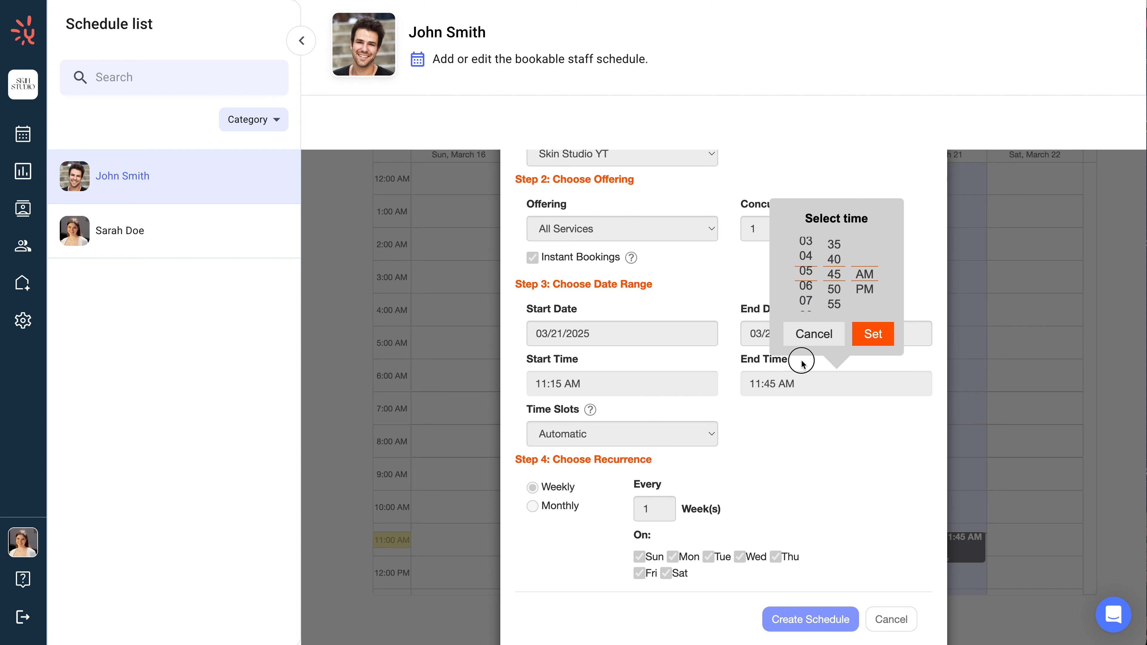
left_click(860, 286)
left_click(872, 334)
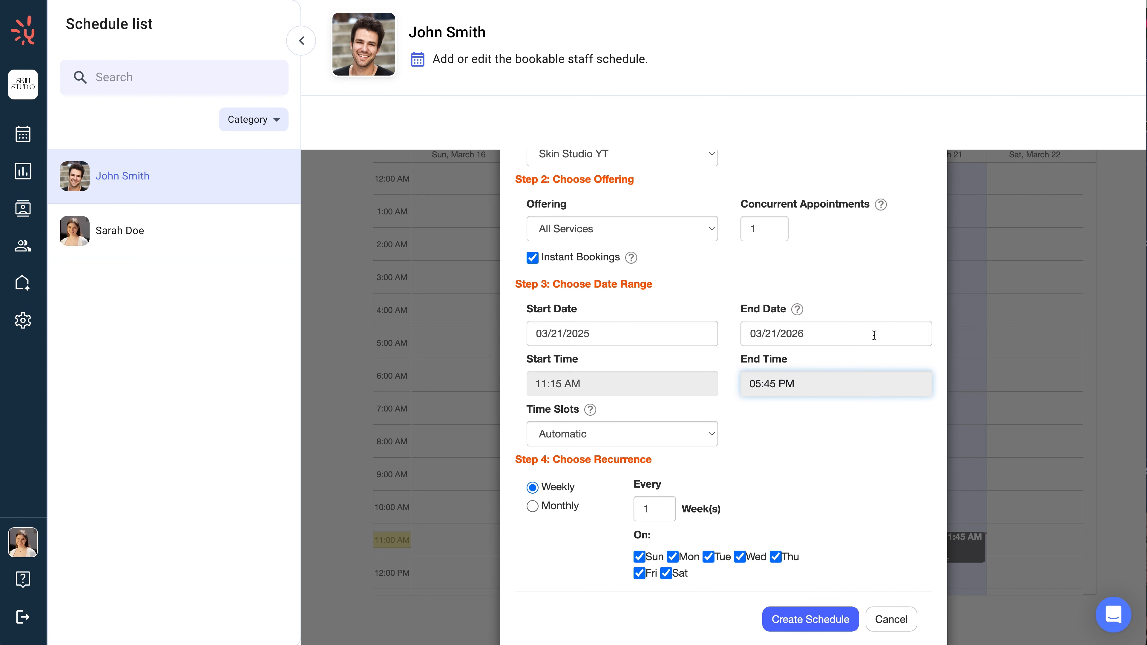
left_click(816, 617)
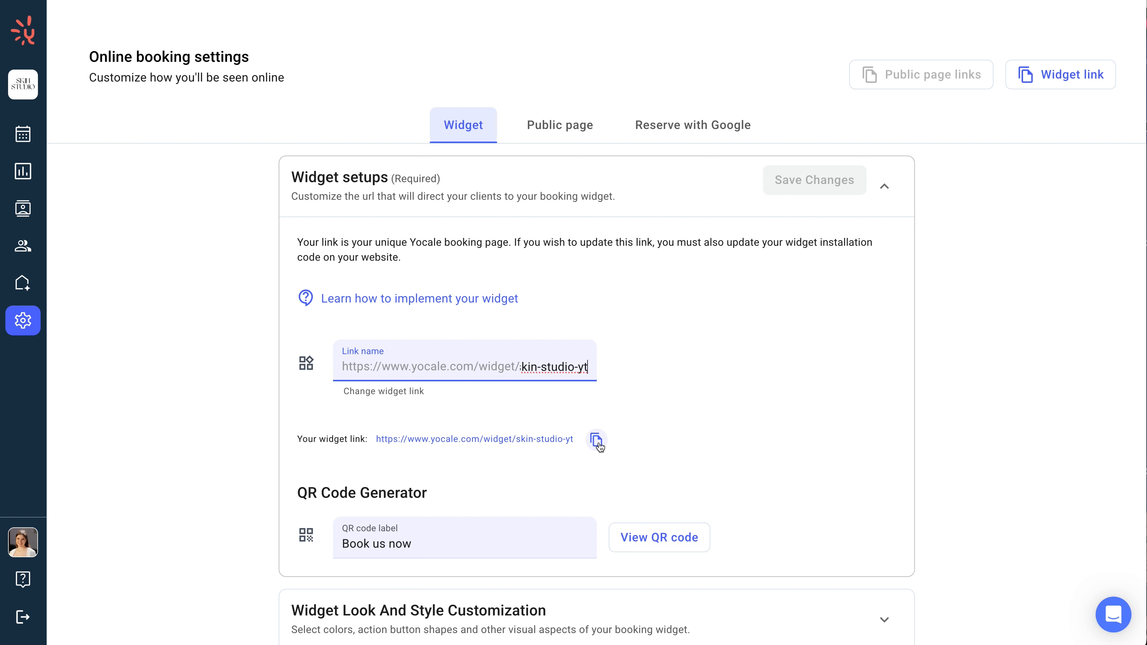
Step: Copy the booking widget link and review the widget installation code in the online booking settings
left_click(596, 440)
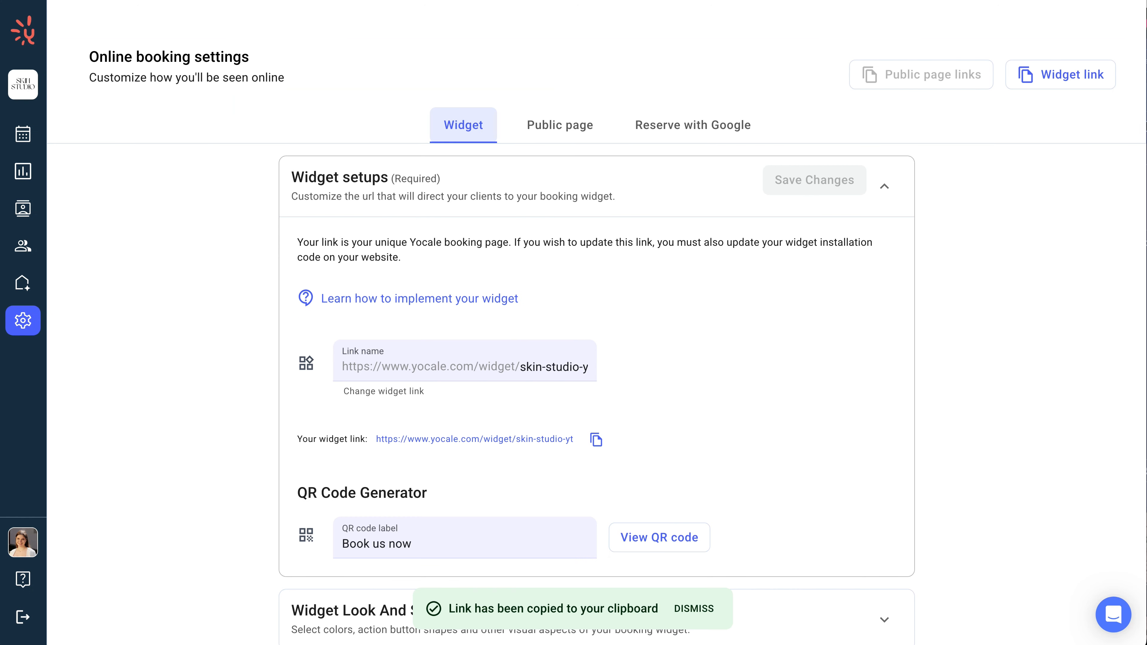
scroll(196, 279, "down", 7)
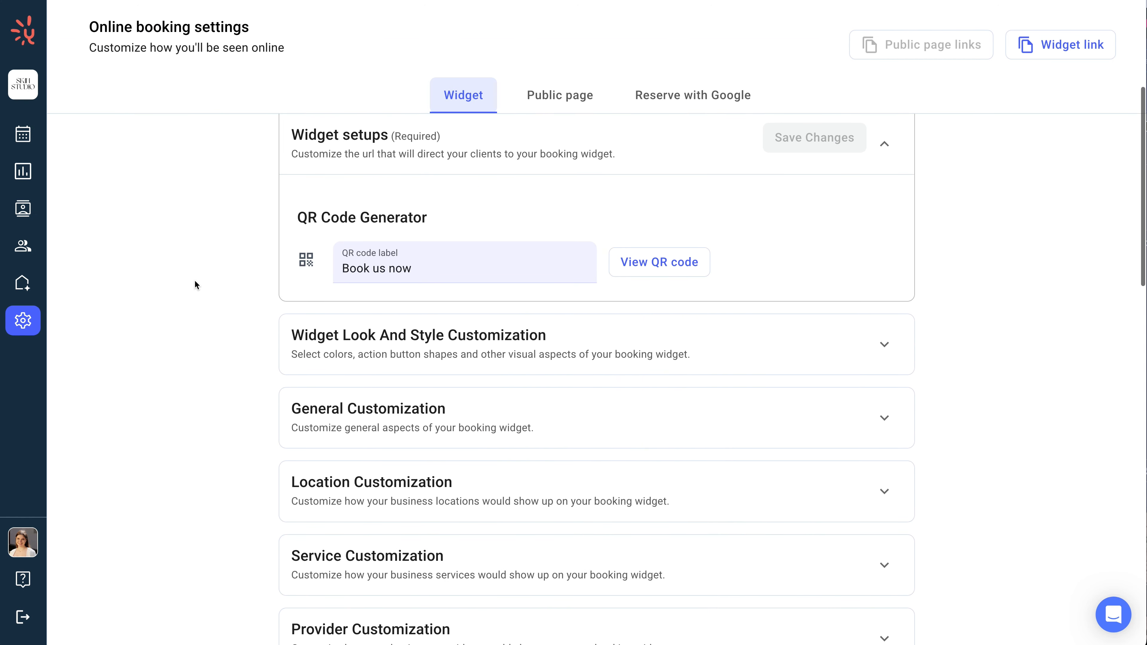
scroll(195, 283, "down", 8)
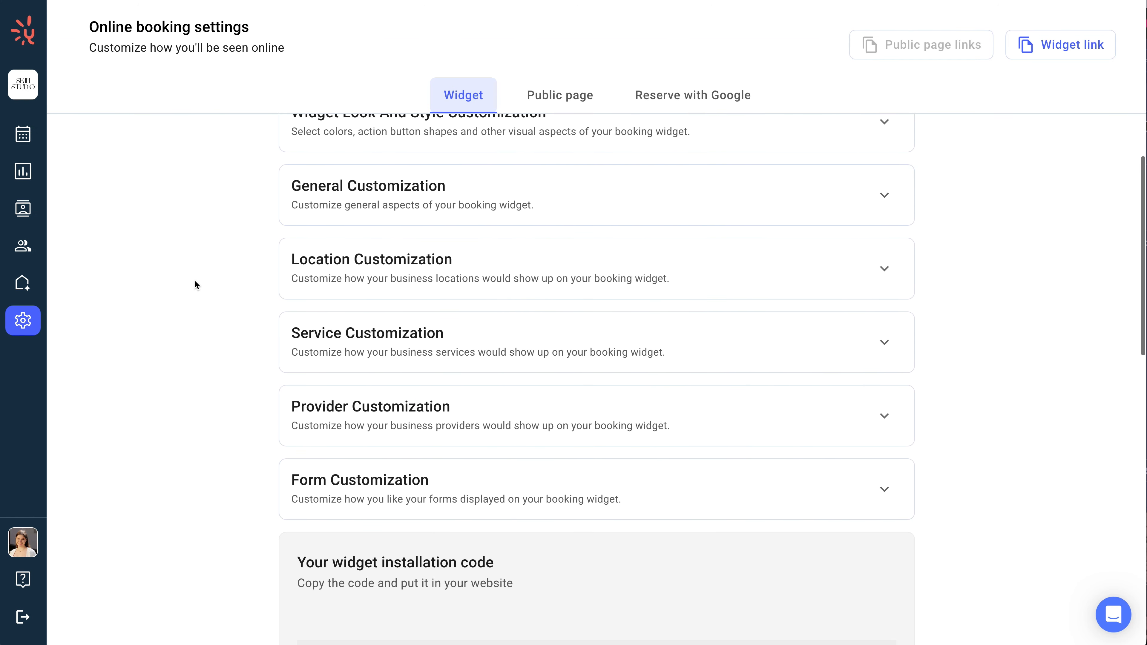
scroll(195, 283, "down", 7)
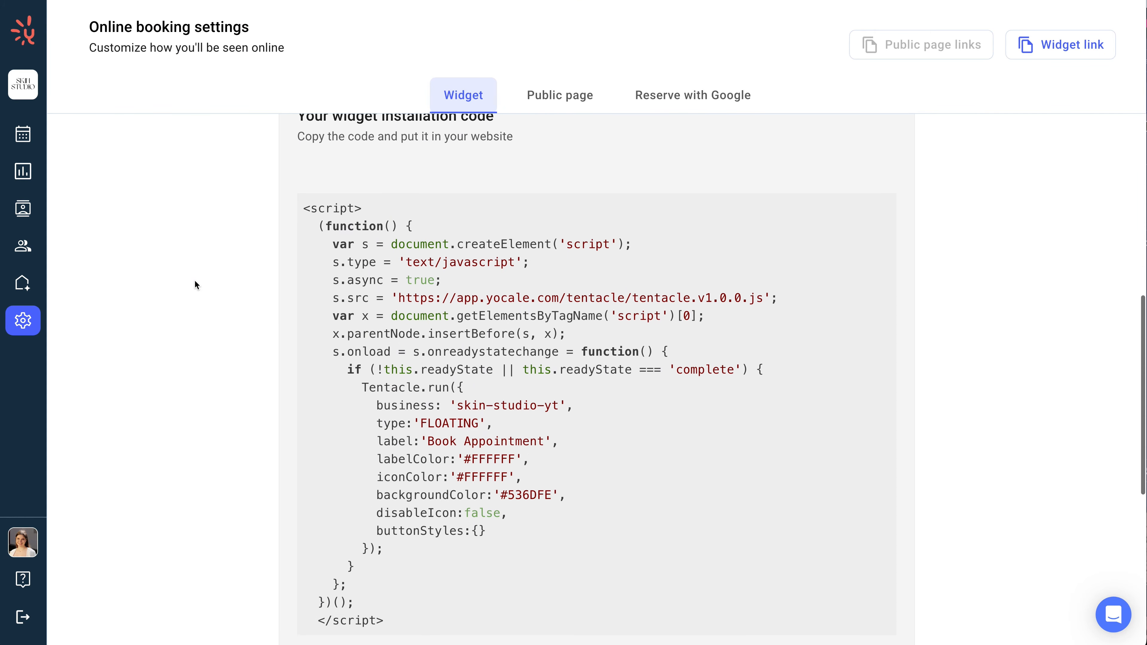
scroll(195, 284, "down", 4)
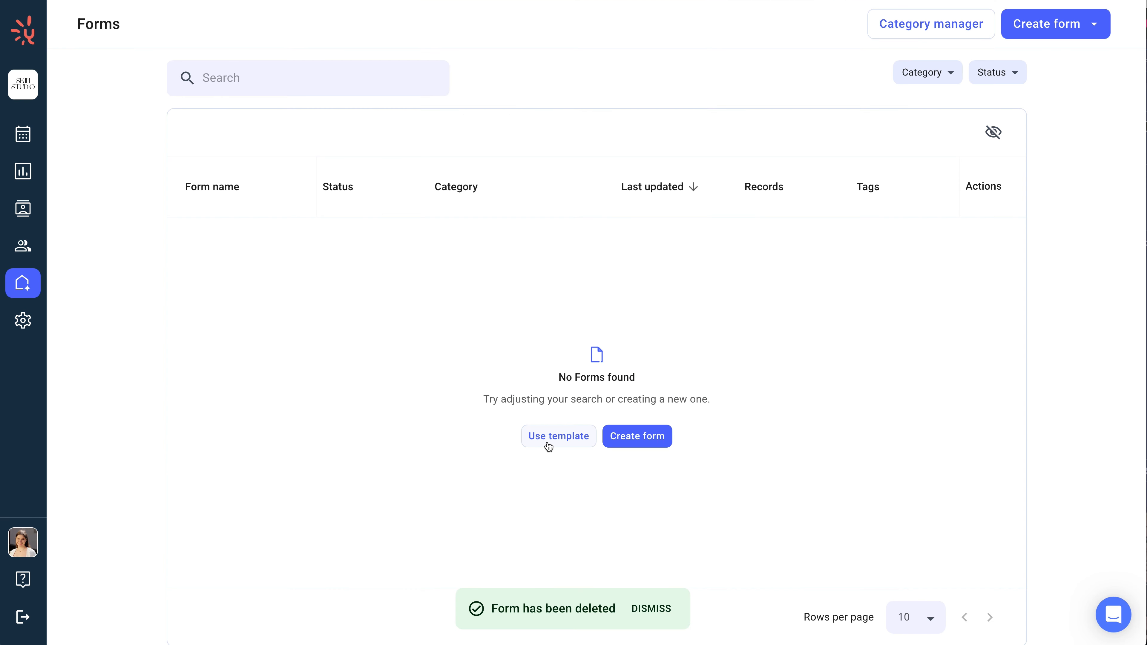
Step: Create a new form from the Consultation for Skin Treatment template
left_click(547, 444)
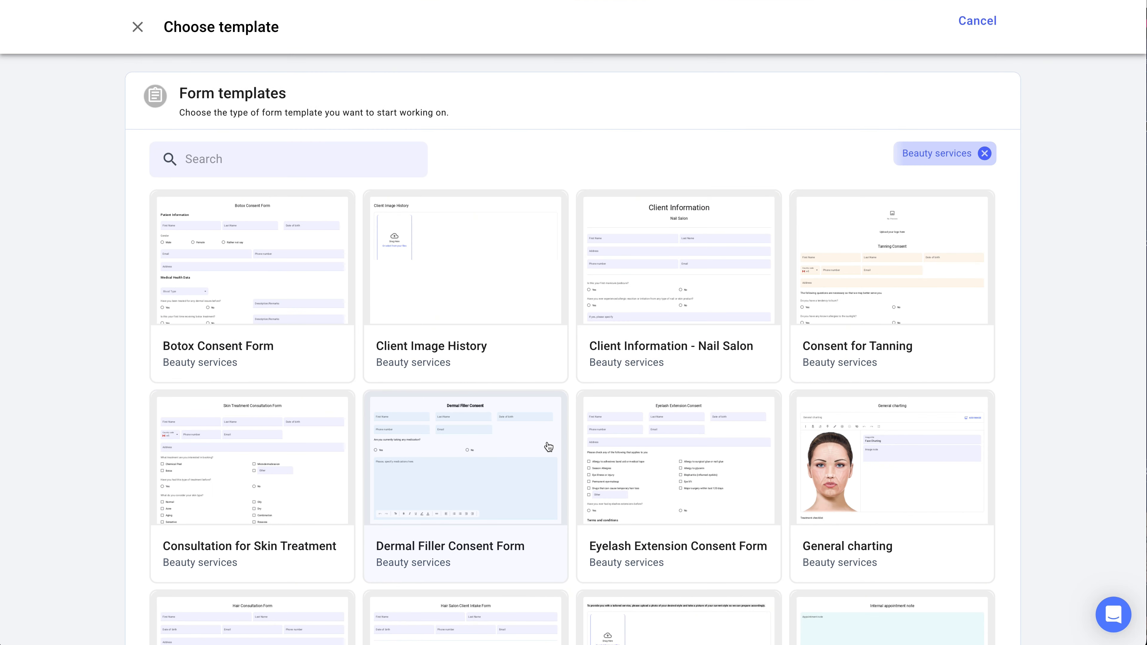
left_click(312, 506)
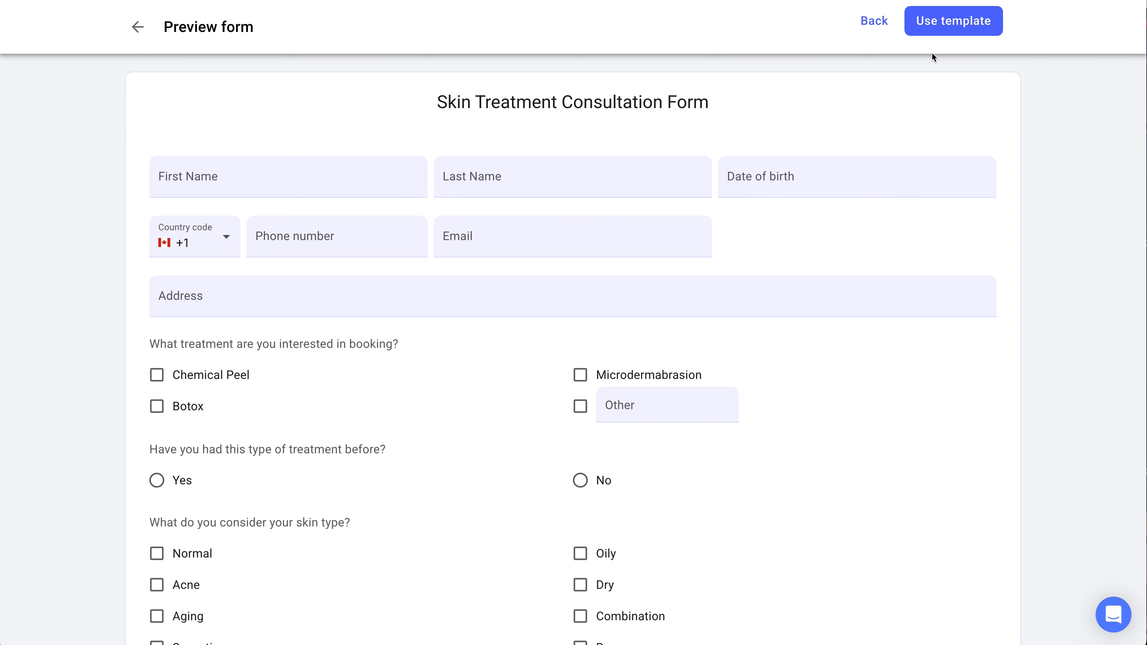
left_click(933, 27)
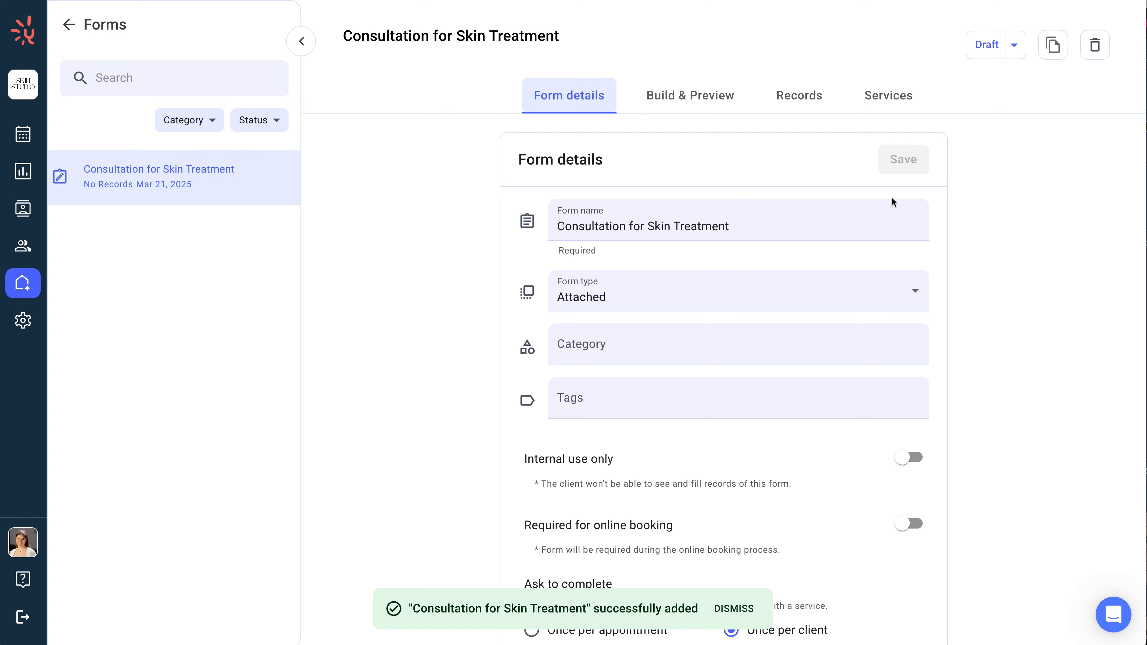
Step: Make the form required for online booking and save the form details
scroll(880, 238, "down", 5)
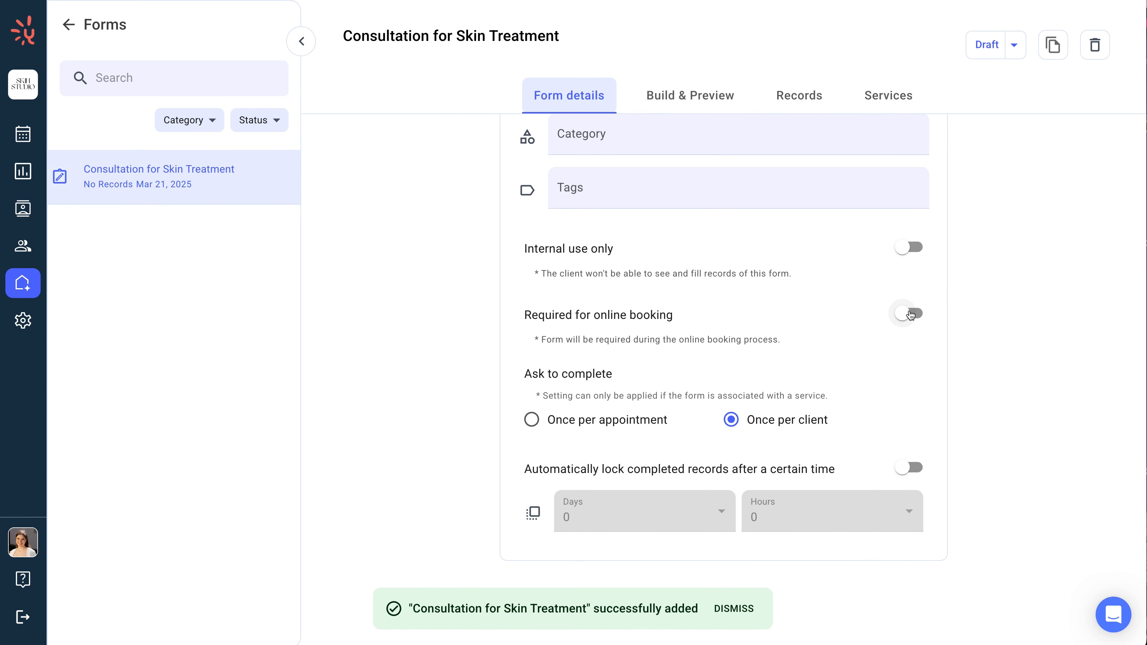
left_click(911, 314)
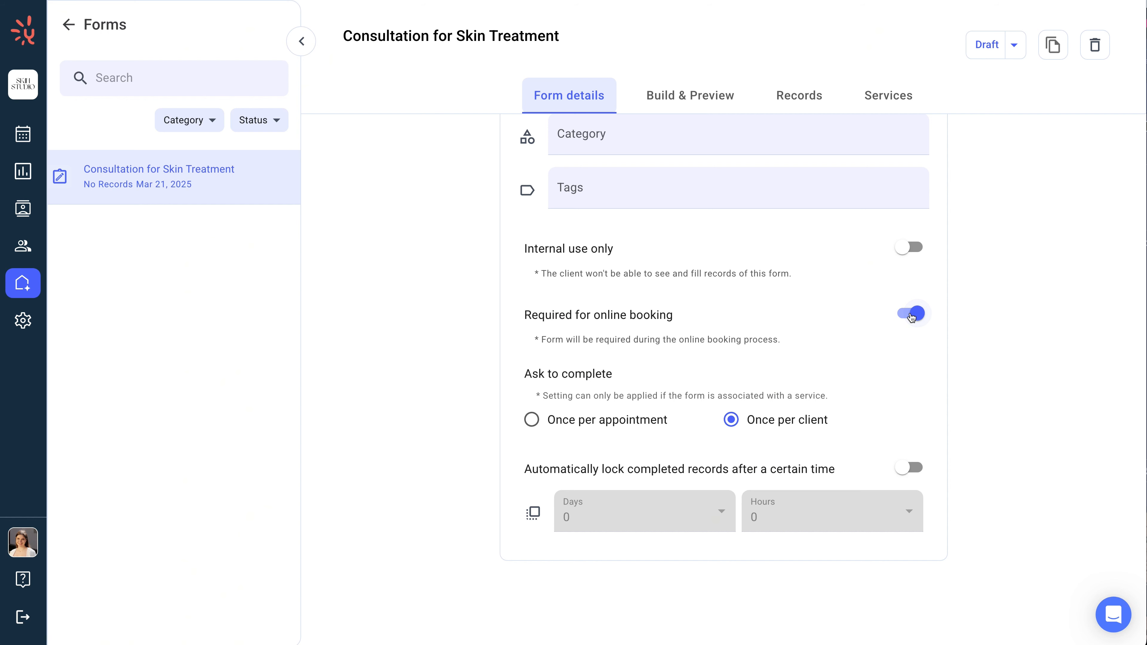
scroll(910, 314, "up", 5)
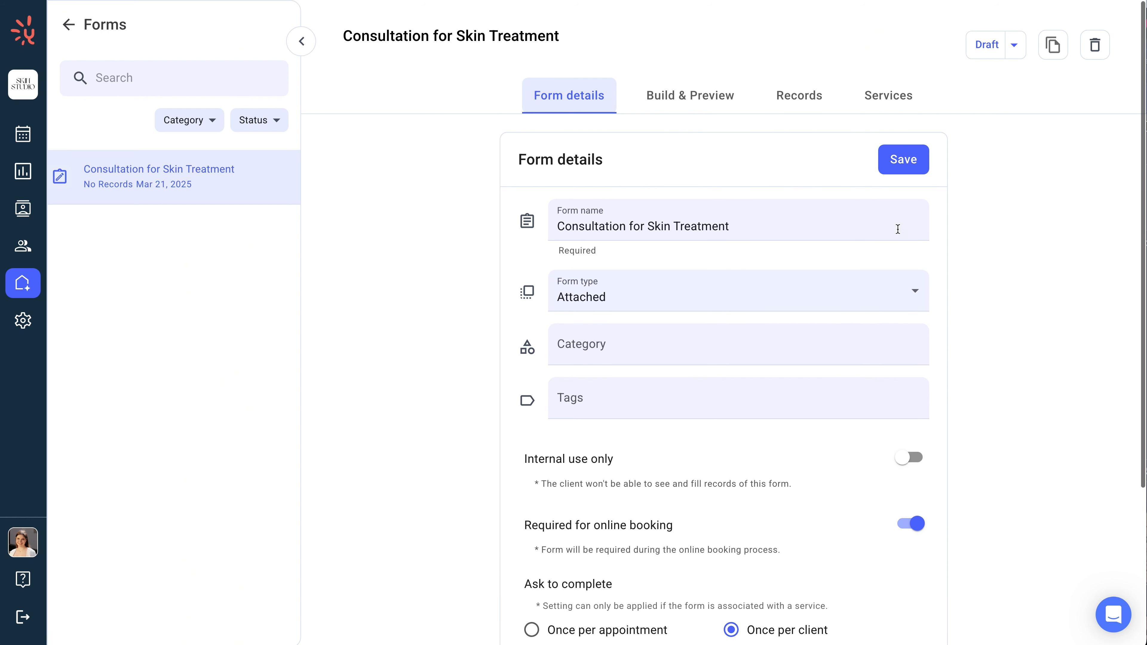
left_click(883, 165)
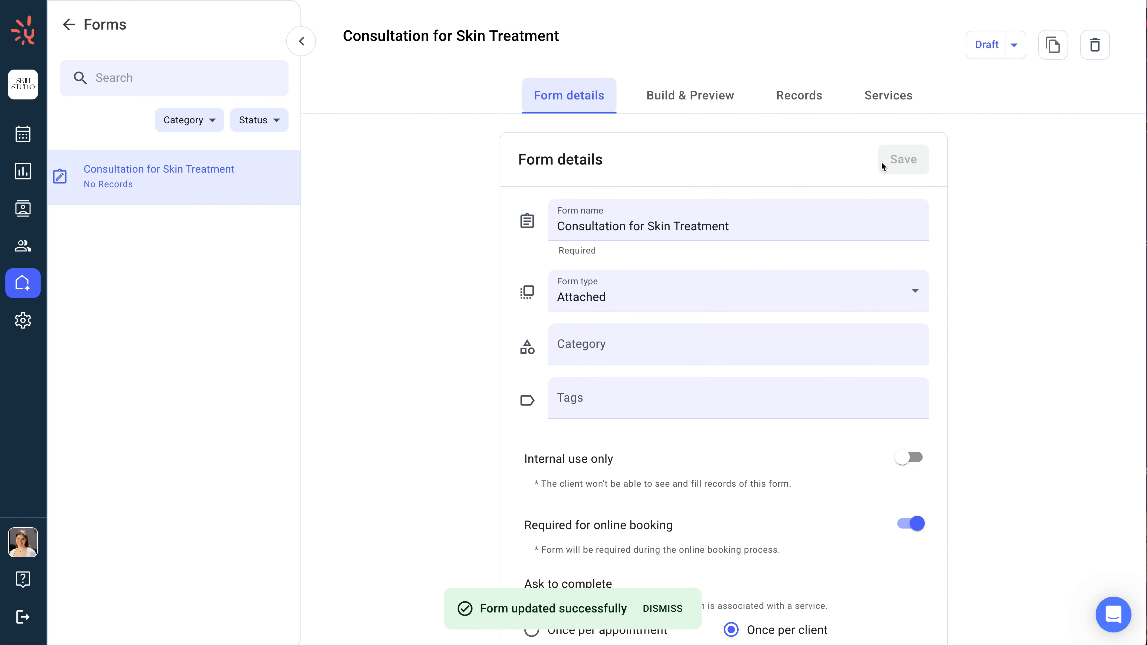
Step: Change the form header to Laser Skin Consultation Form and publish the form
left_click(721, 100)
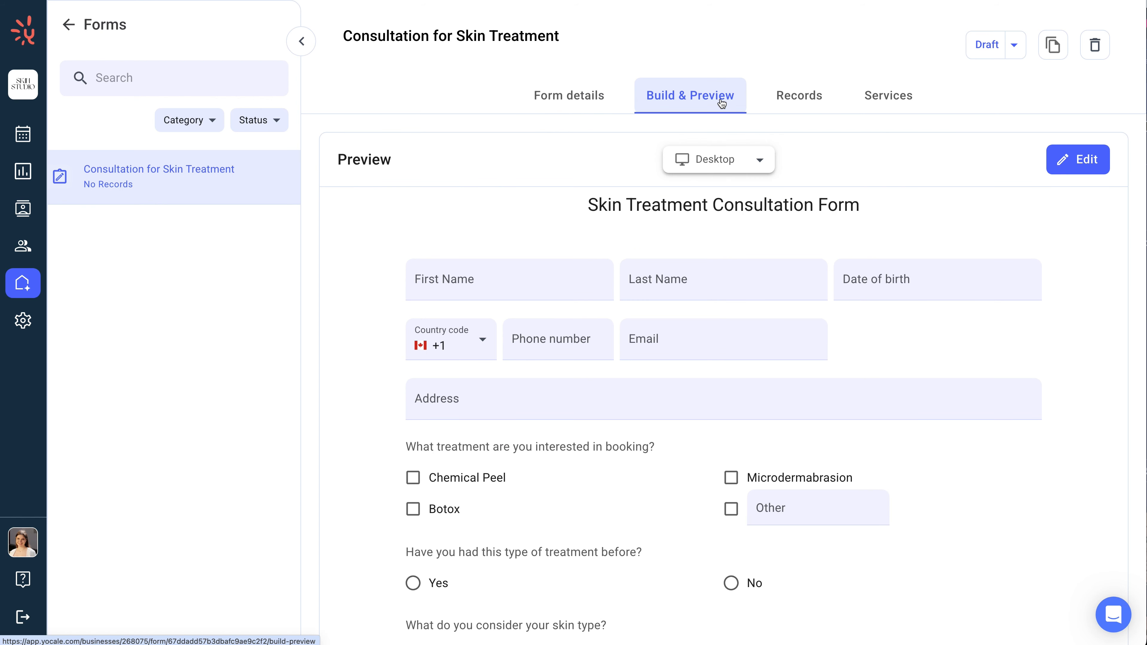
left_click(1071, 159)
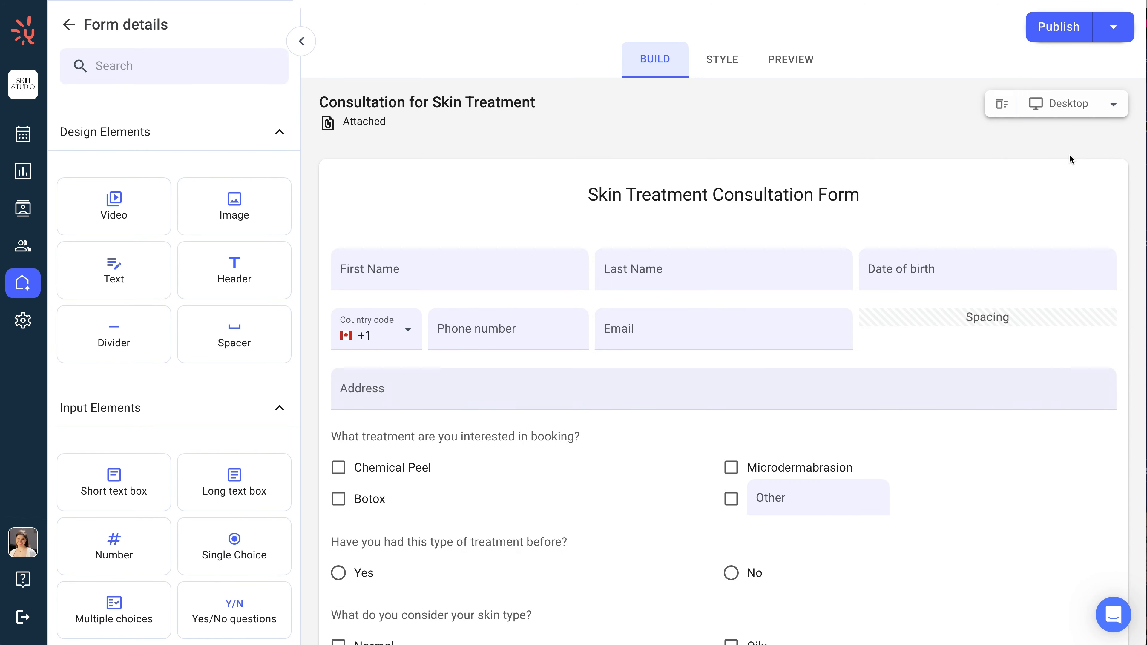
left_click(862, 194)
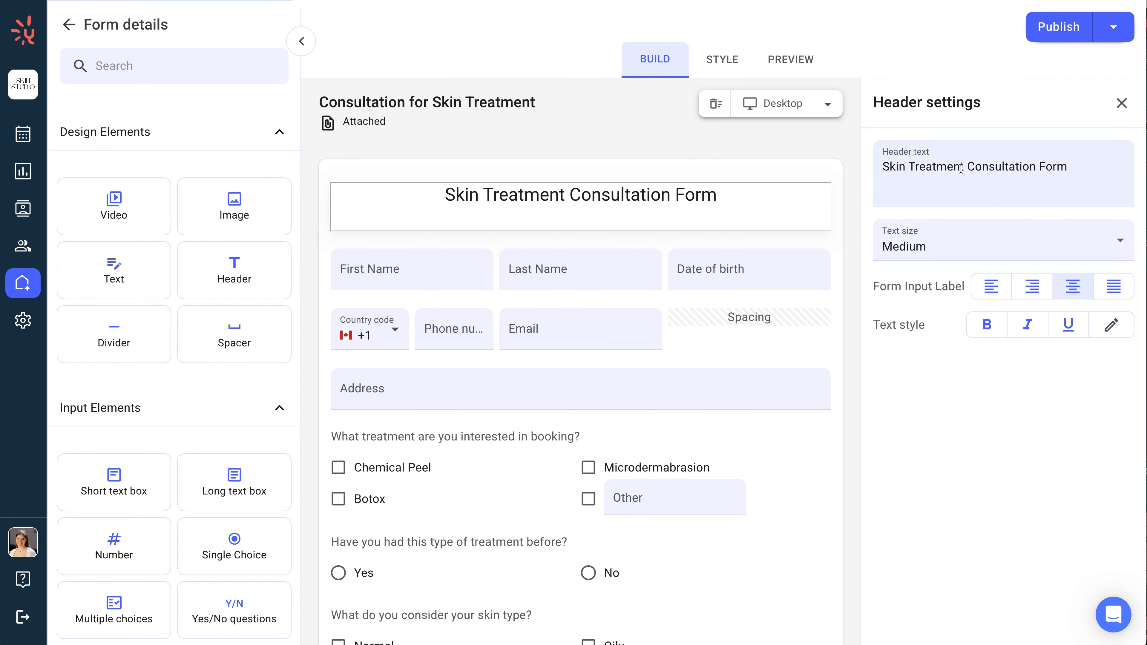
left_click_drag(964, 167, 881, 167)
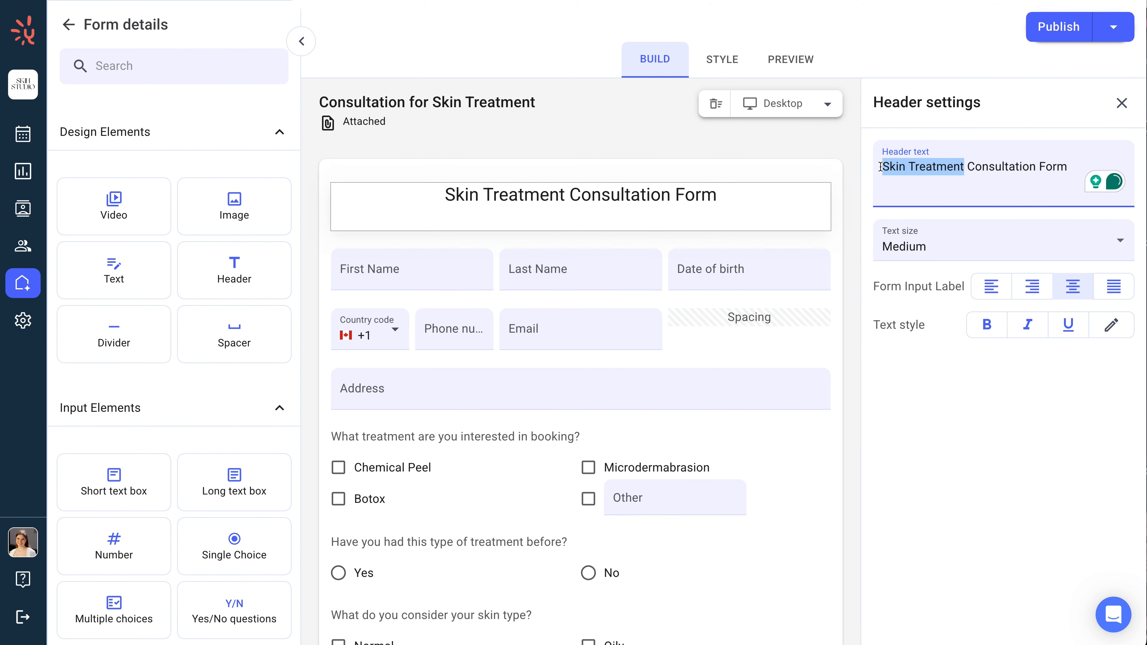
type("Laser Skin")
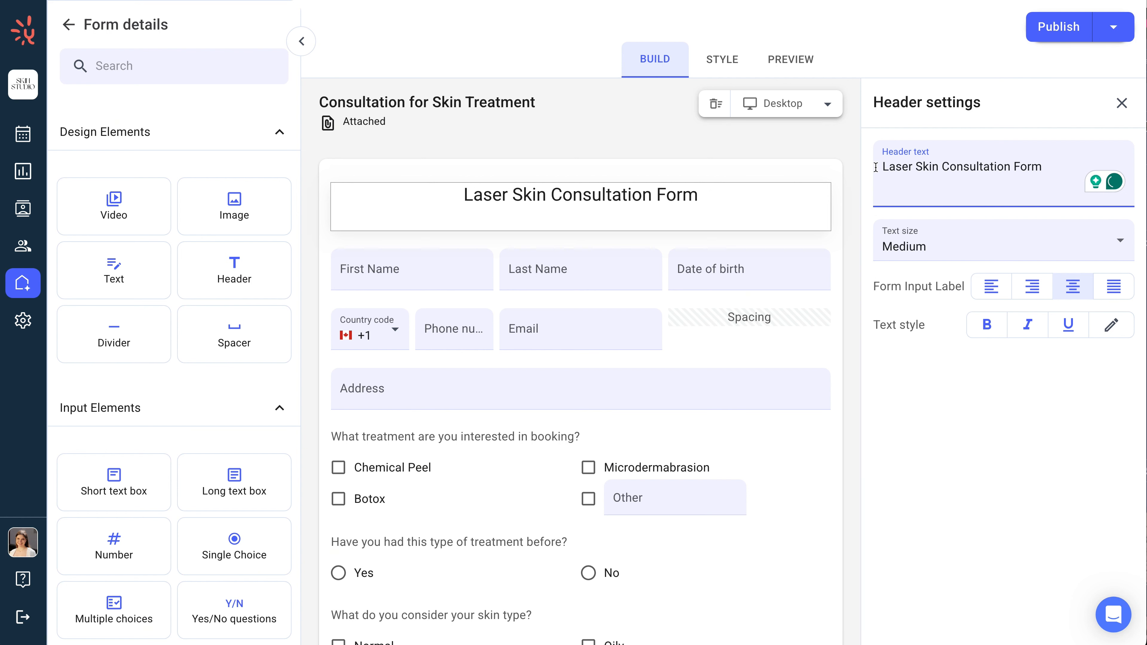
left_click(1034, 35)
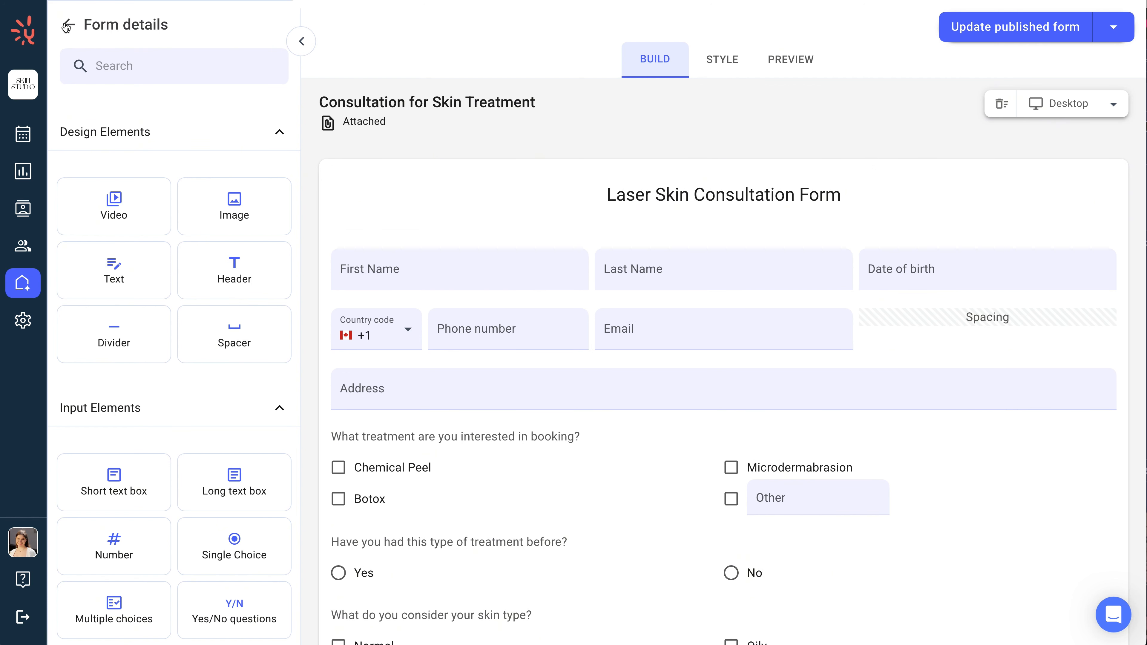
Step: Associate the form with the Laser Skin service and save
left_click(67, 25)
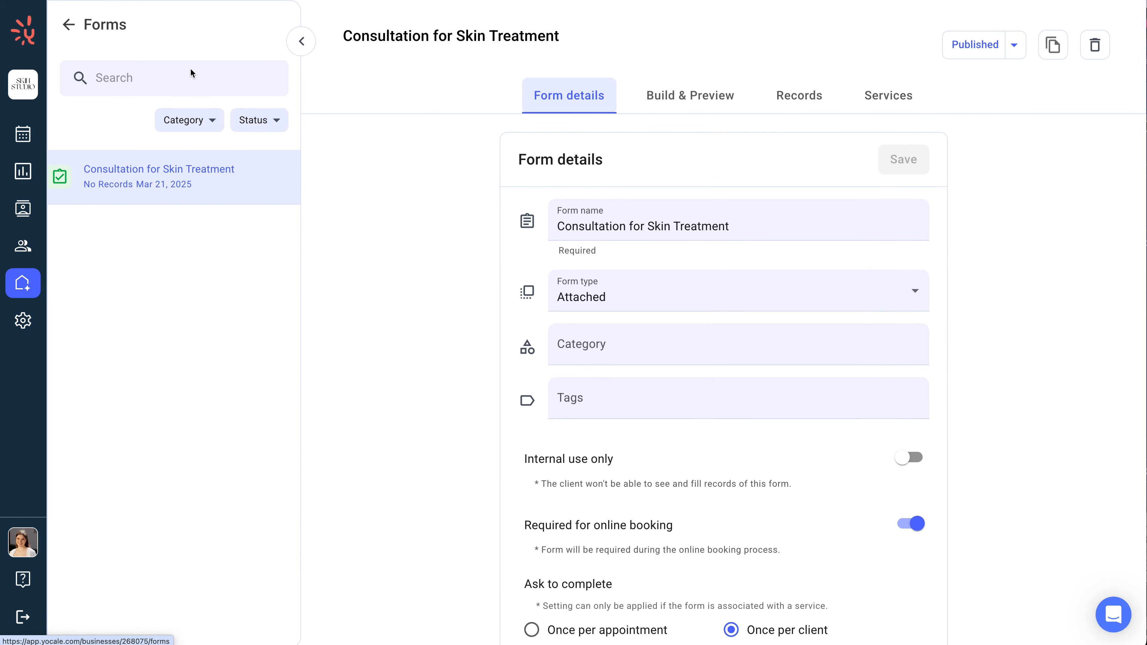
left_click(890, 85)
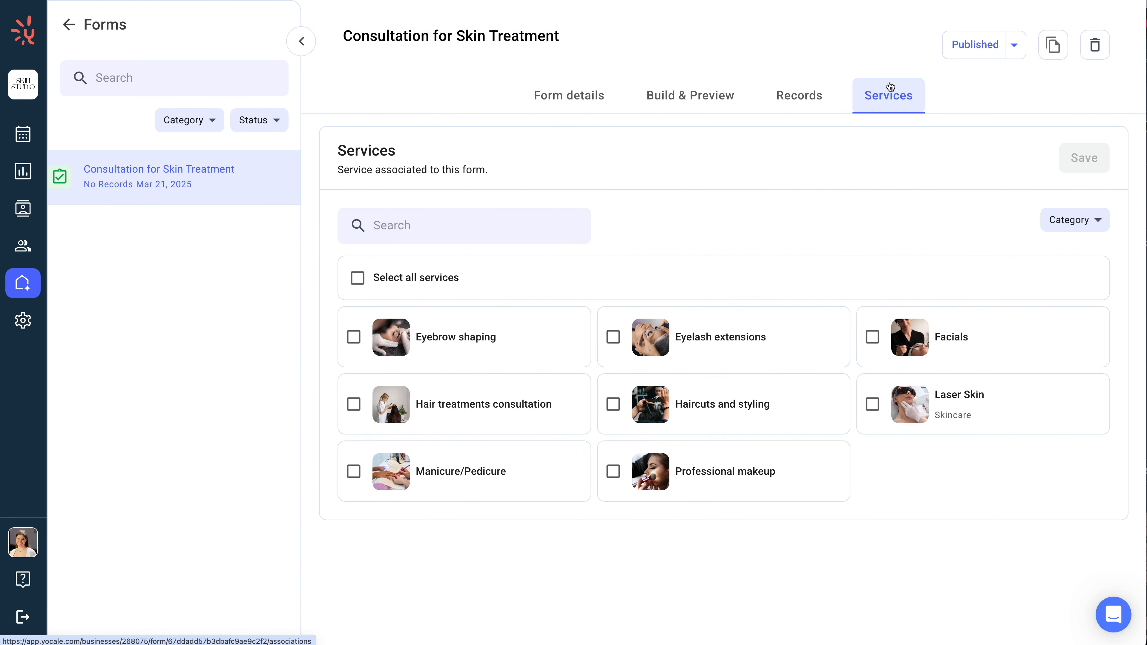
left_click(1007, 408)
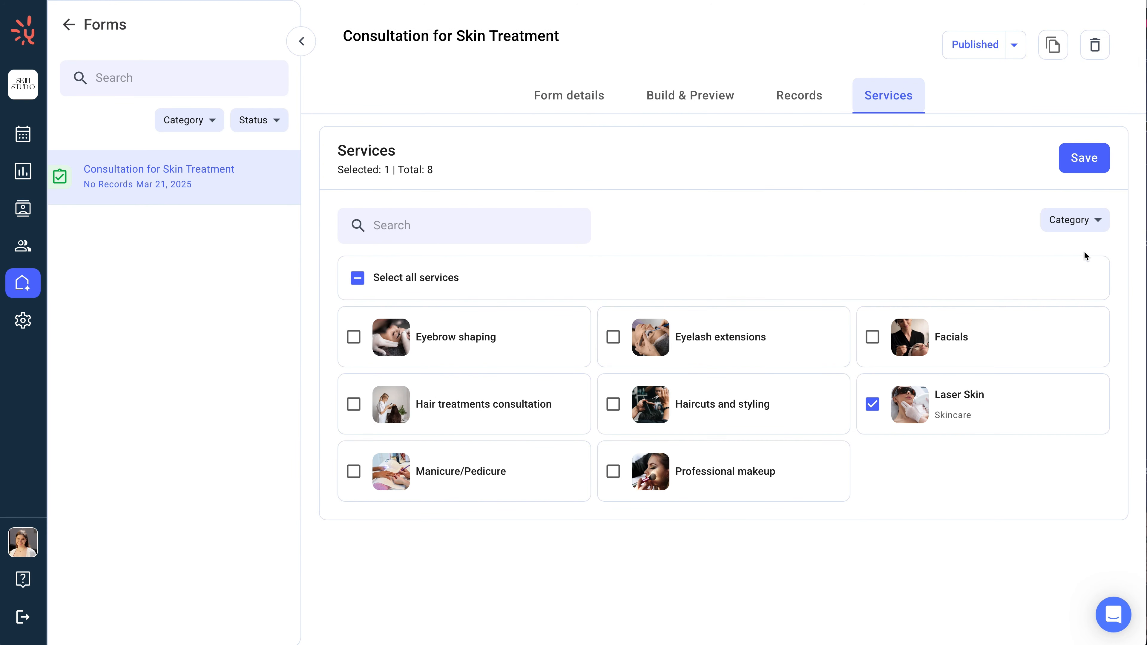
left_click(1085, 158)
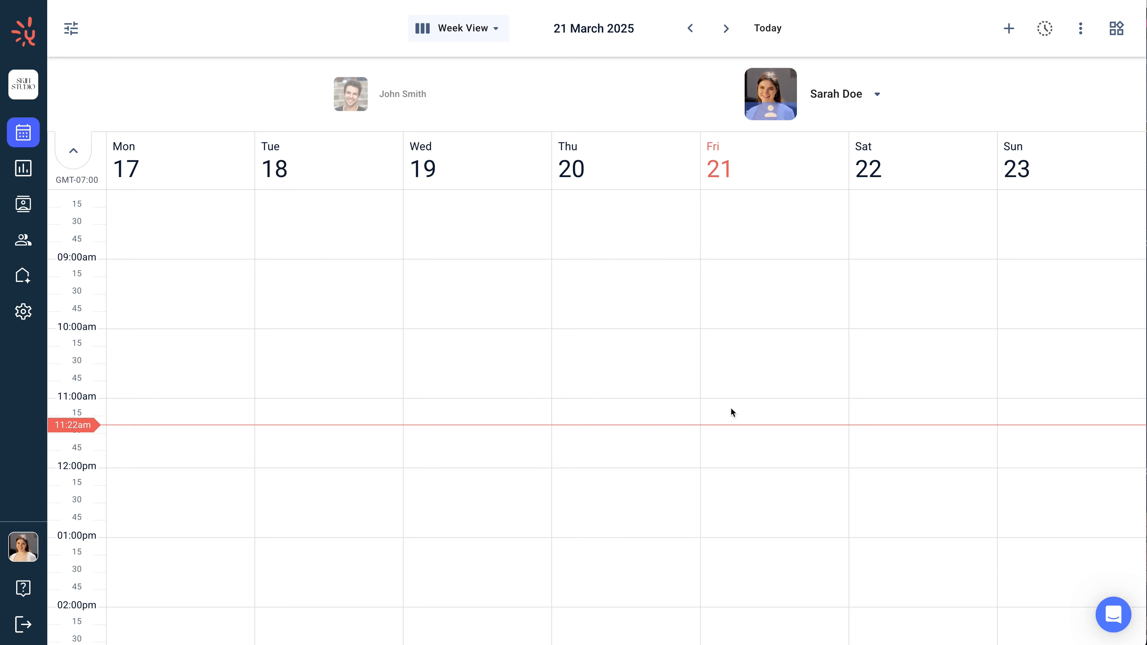
Step: Book a Laser Skin appointment on Friday, March 21 at 11:15 AM for an existing client
left_click_drag(734, 423, 736, 465)
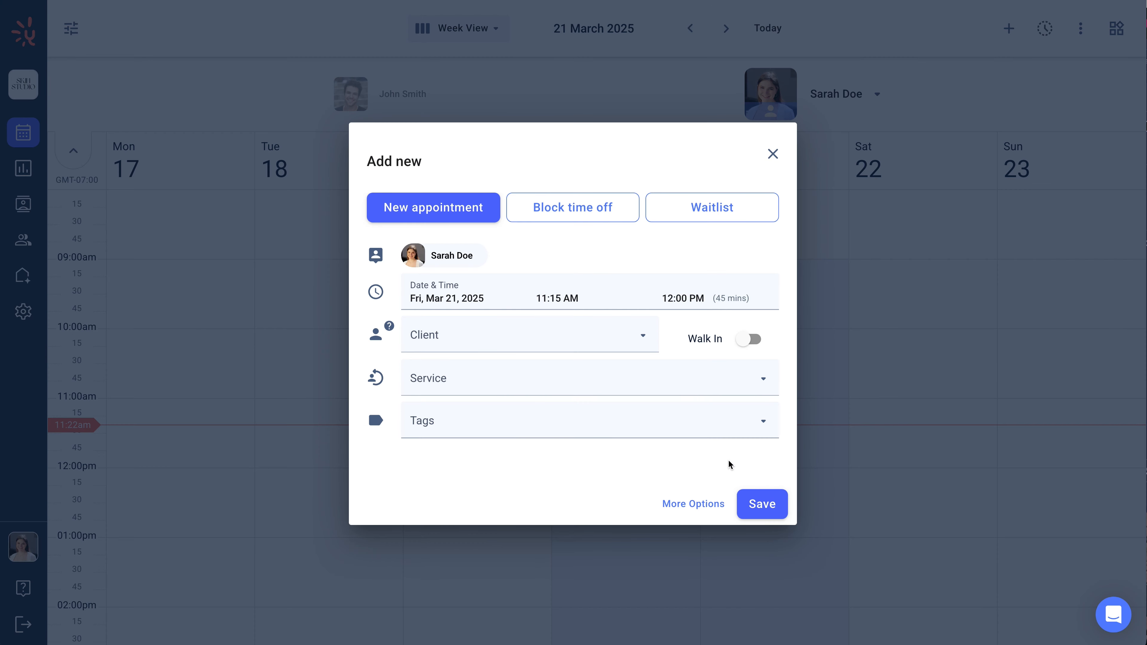
left_click(583, 330)
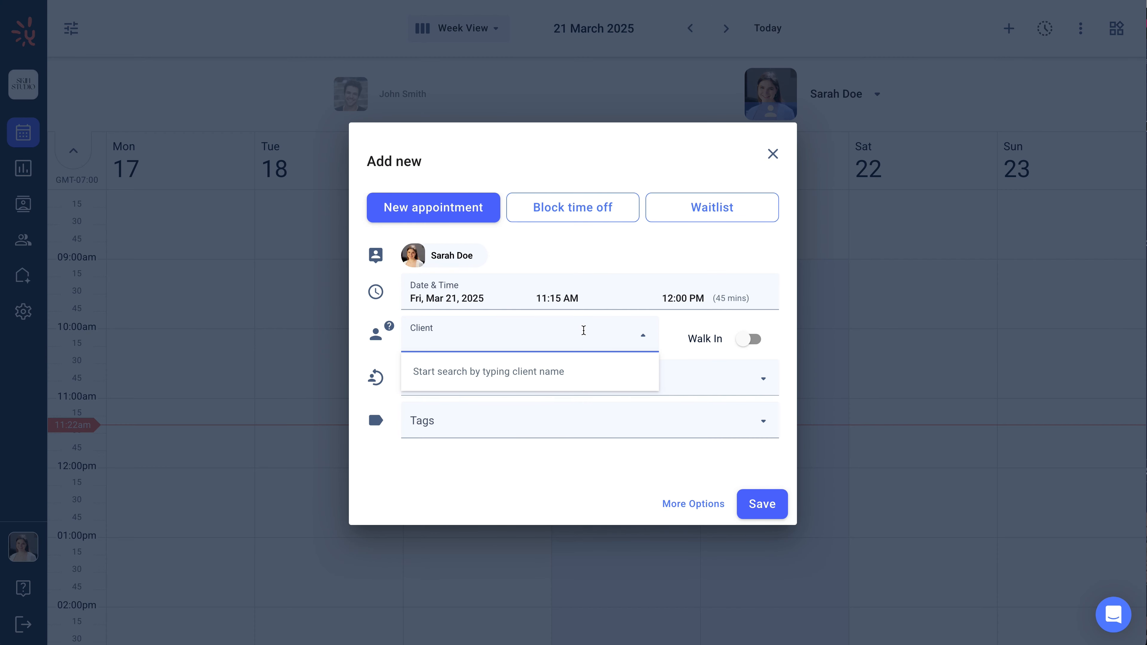
type("J")
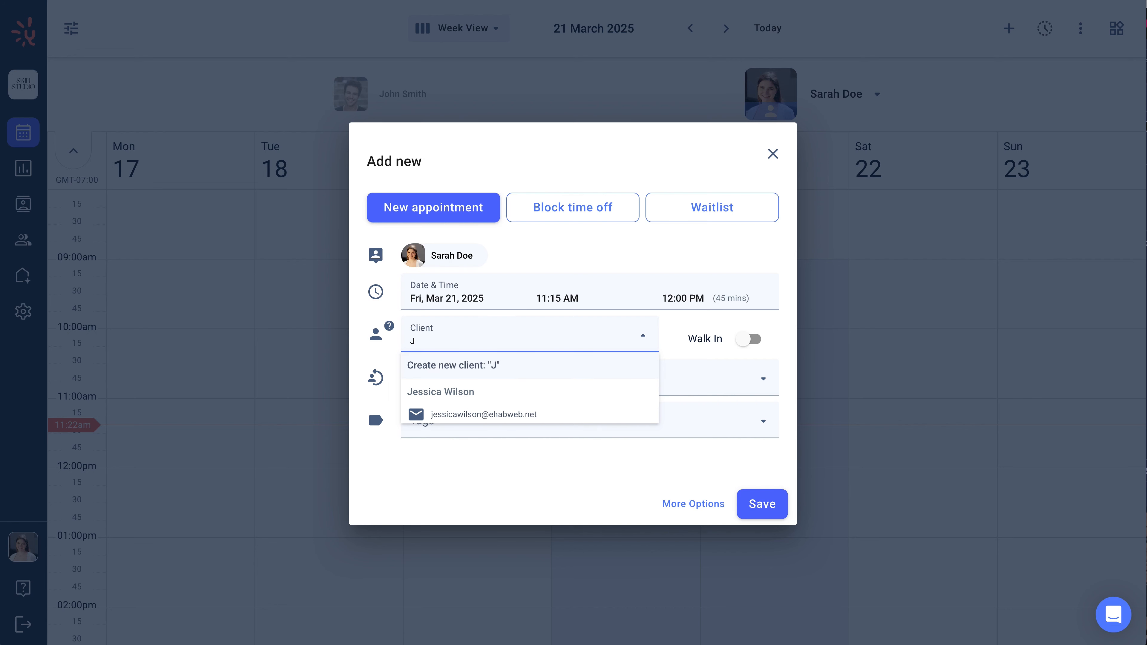
left_click(550, 396)
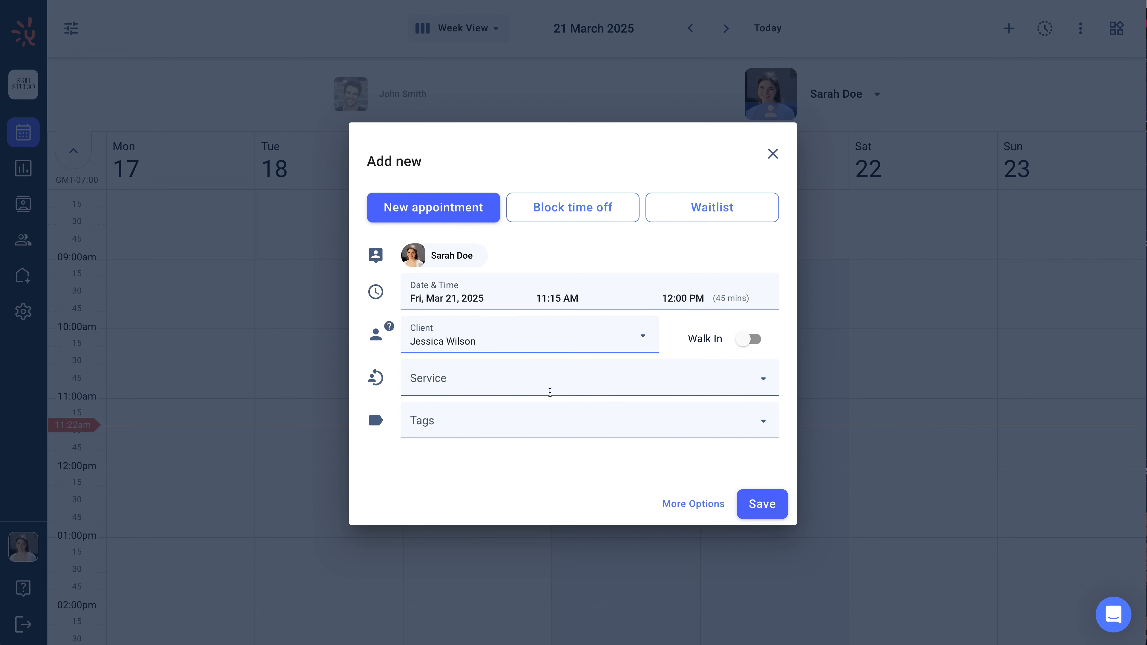
left_click(550, 393)
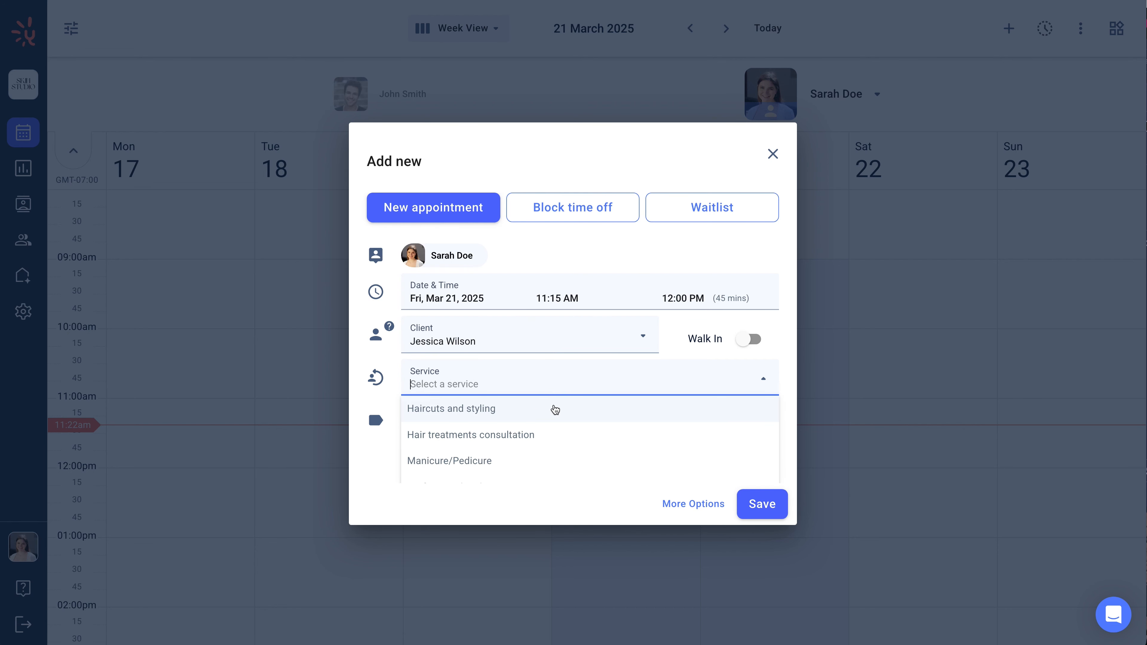
scroll(554, 435, "down", 3)
scroll(554, 435, "down", 1)
scroll(555, 435, "down", 2)
left_click(551, 470)
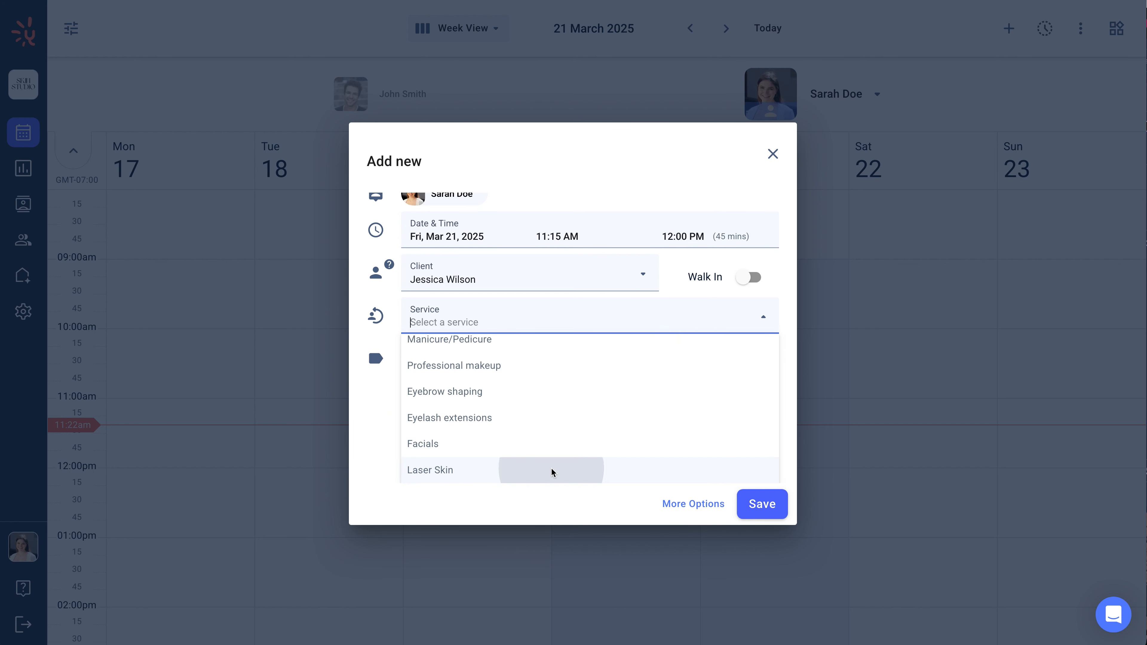
left_click(748, 516)
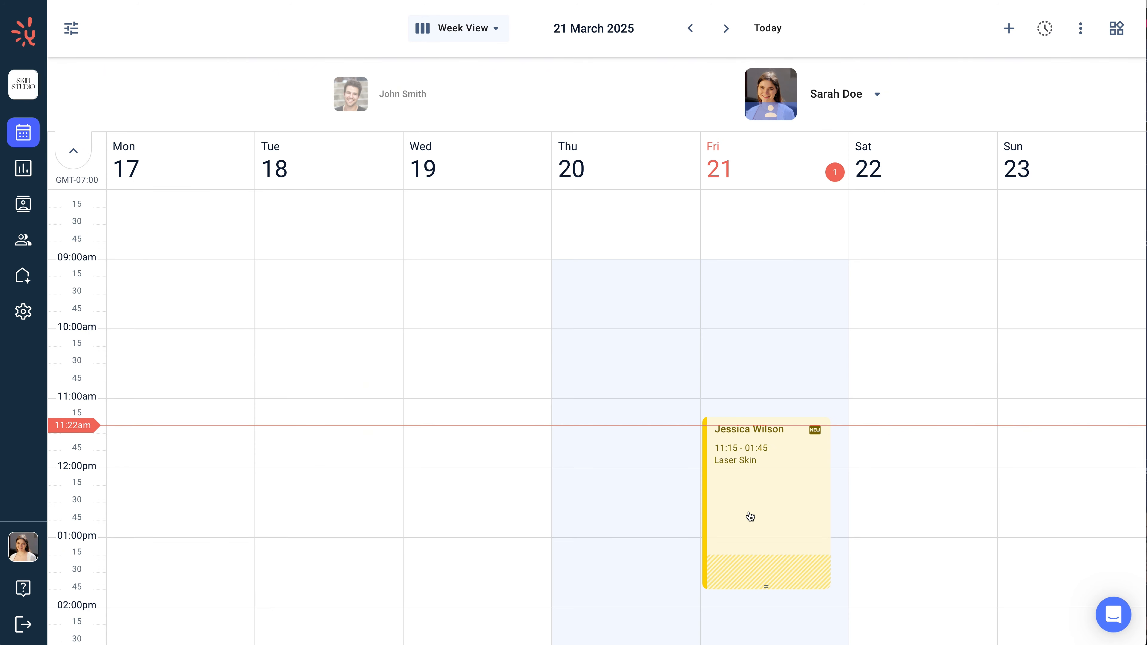
Step: Open the appointment's invoice and start the $250.00 payment
left_click(750, 516)
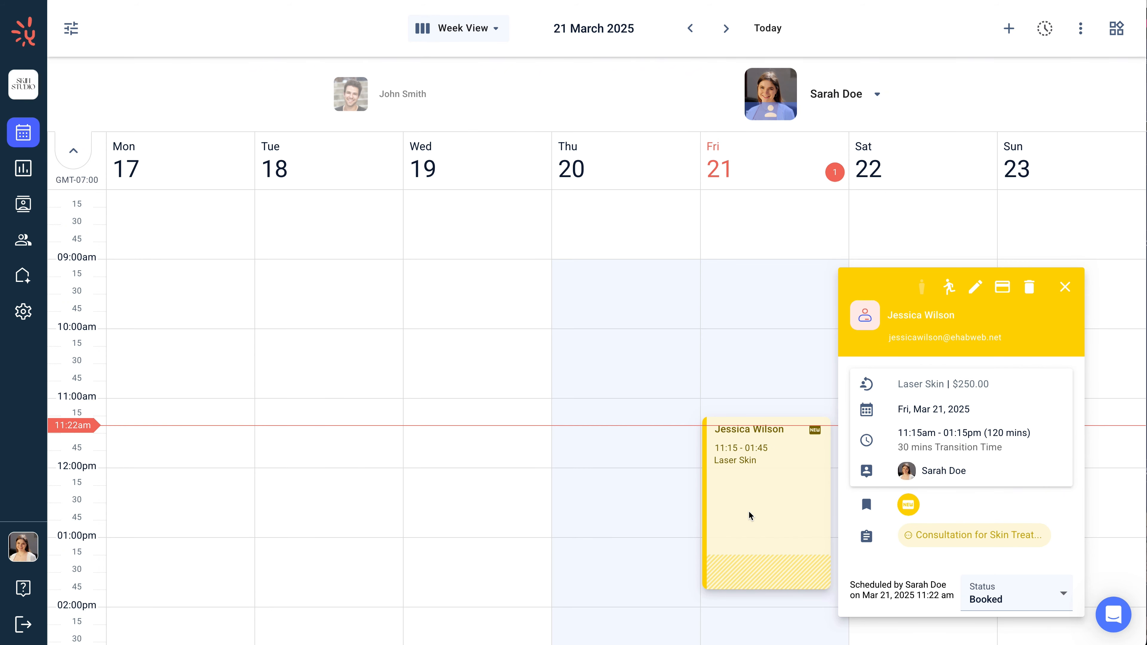
left_click(998, 291)
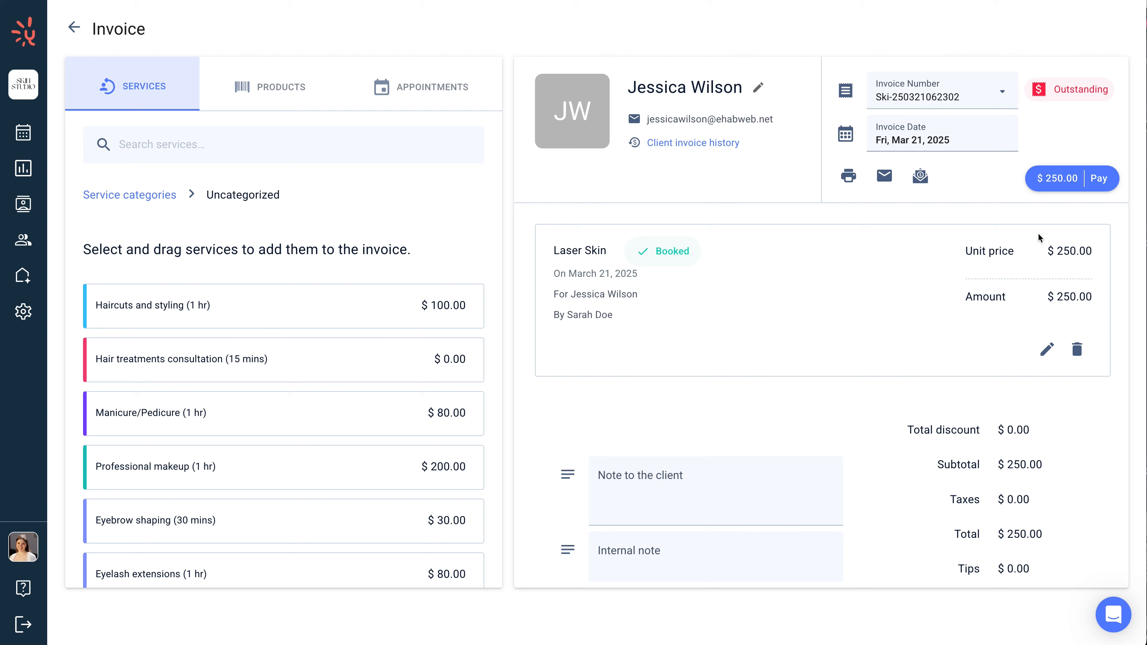
left_click(1052, 186)
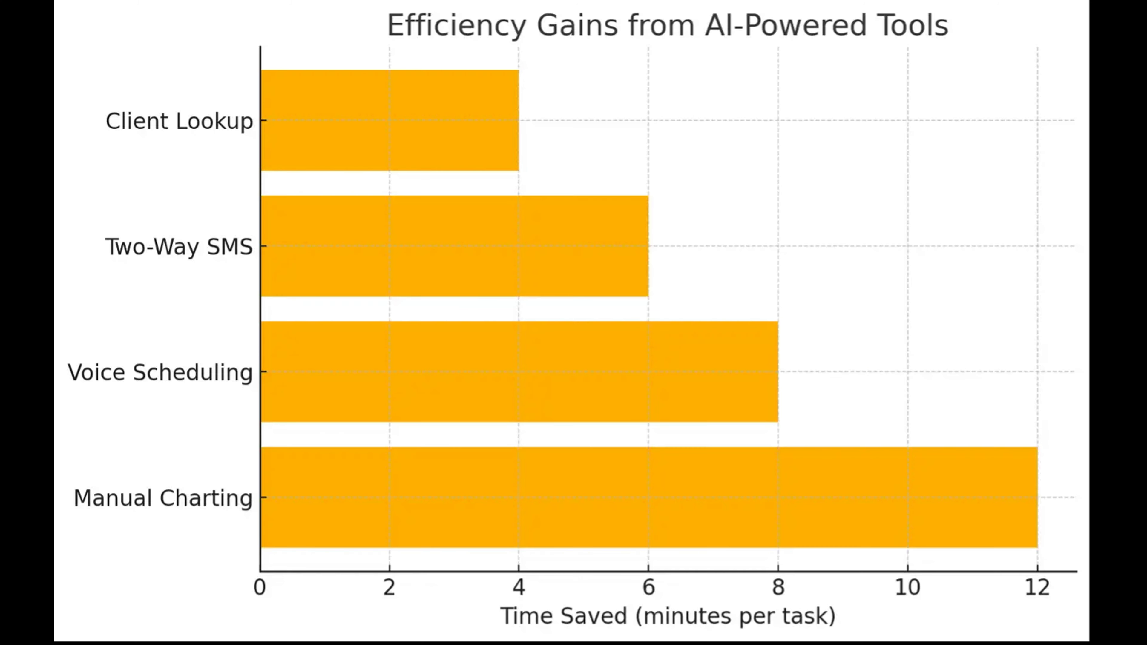